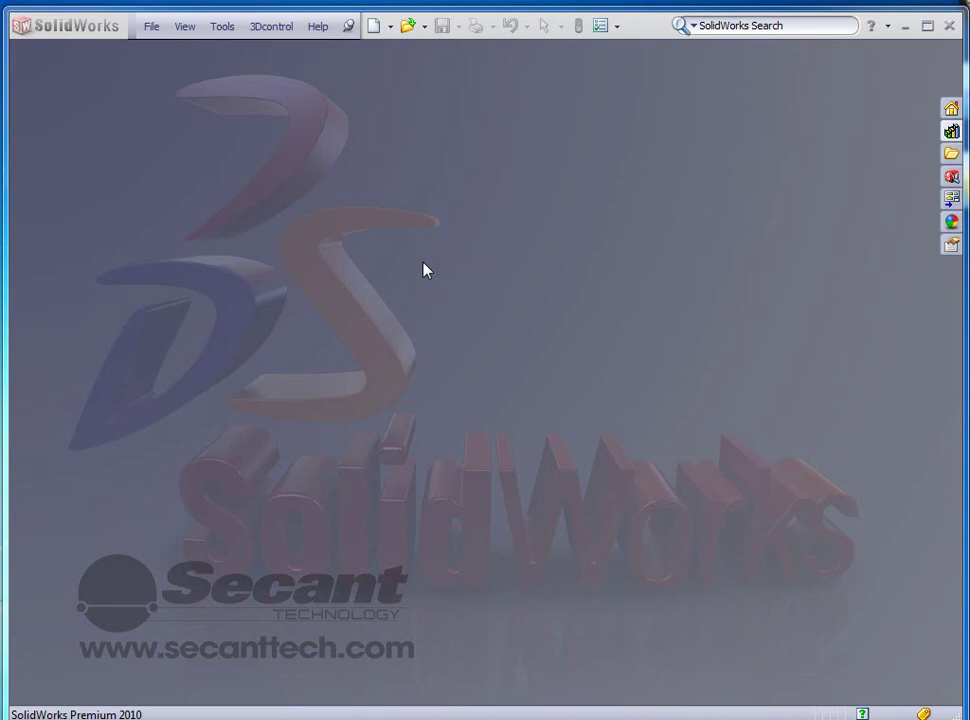
Create a new part document from the Part_IN template.
left_click(376, 29)
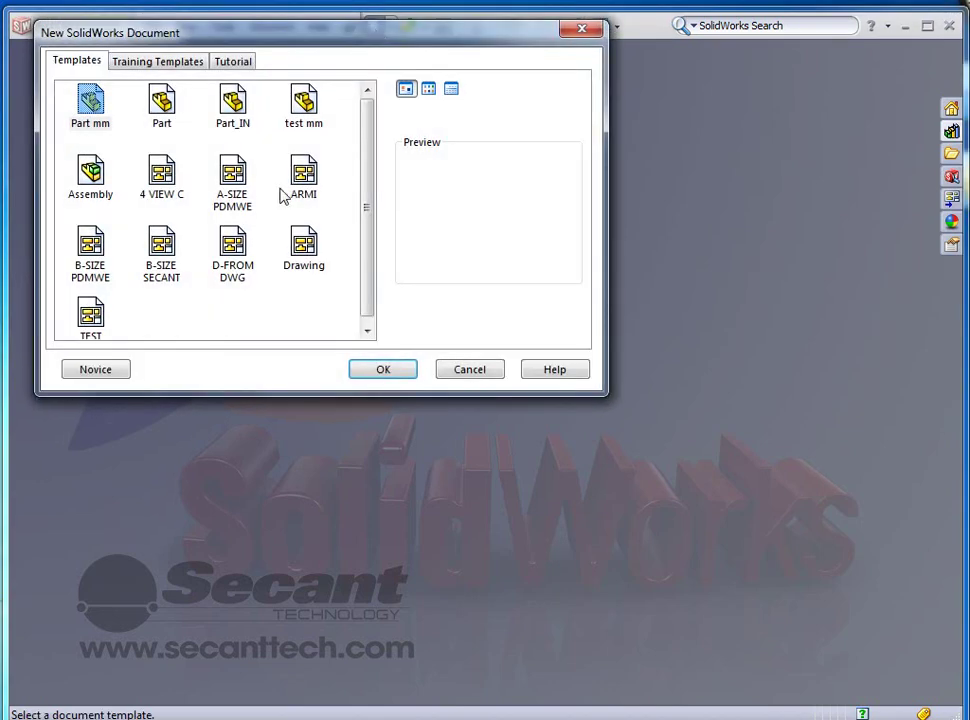
left_click(236, 114)
double_click(234, 104)
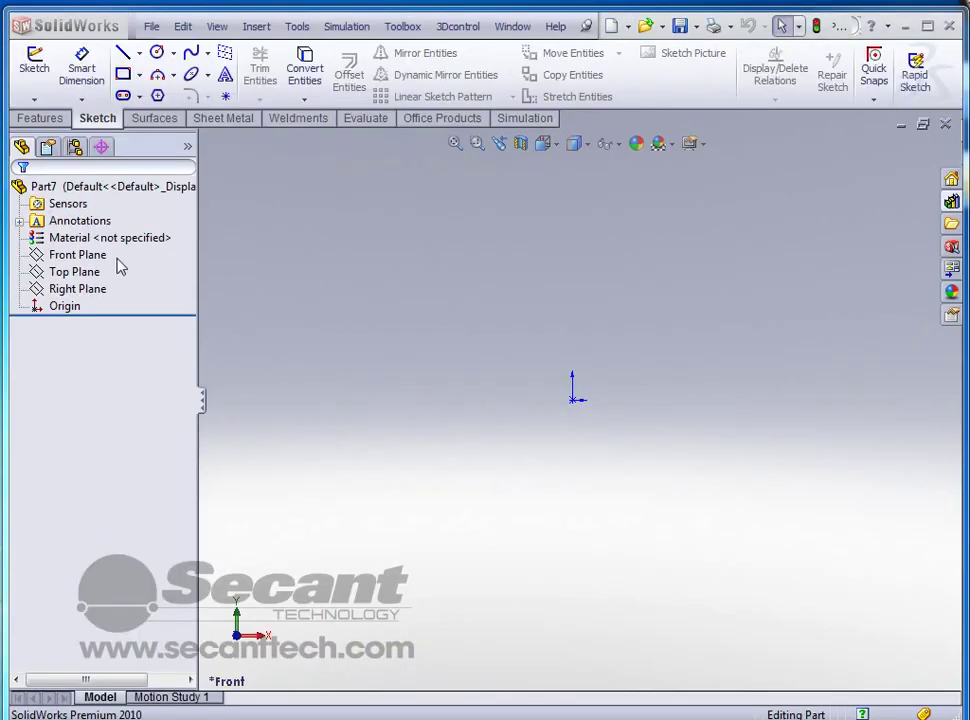
Draw a circle centred on the origin in a new Front Plane sketch.
left_click(78, 254)
left_click(84, 225)
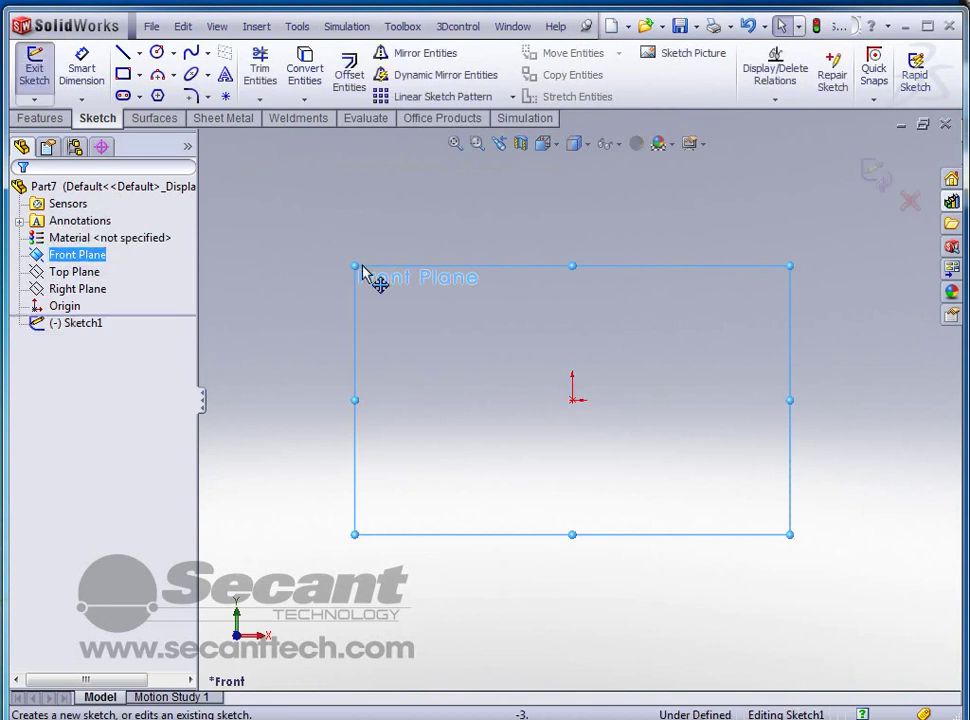
key("s")
left_click(430, 340)
left_click(572, 399)
left_click(580, 332)
Dimension the circle to a 1.125 in diameter and close the sketch.
key("d")
left_click(618, 342)
left_click(691, 295)
type("1.125")
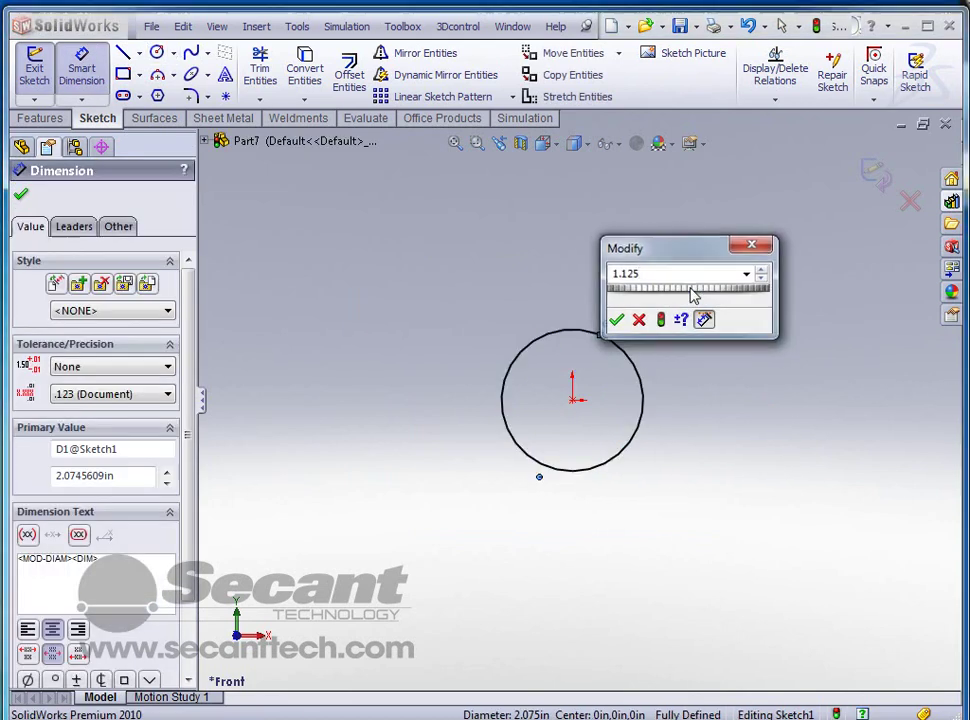
key("Return")
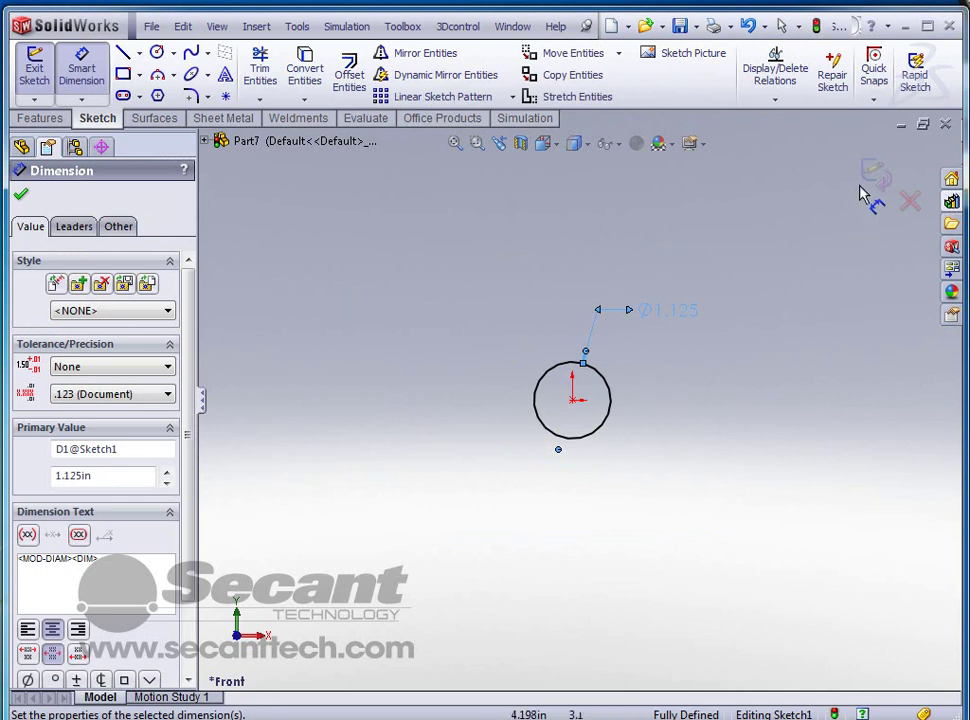
left_click(870, 180)
mouse_move(626, 400)
middle_mouse_down()
mouse_move(643, 378)
mouse_move(608, 408)
middle_mouse_up()
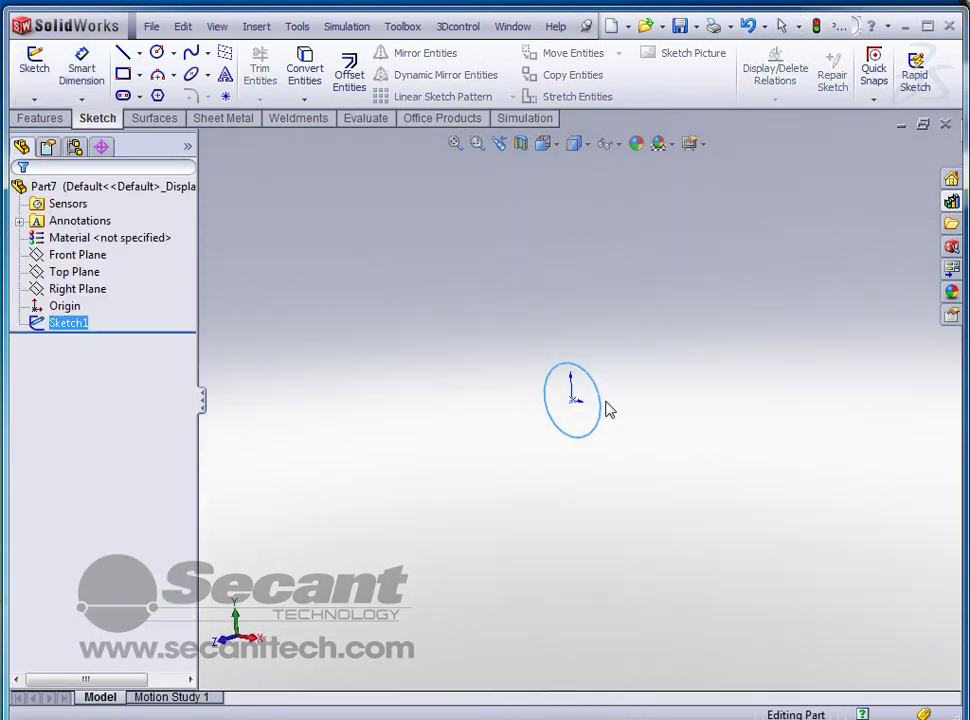
On the Right Plane, draw a horizontal line from the origin, a tangent arc, then a vertical line.
left_click(61, 289)
left_click(75, 263)
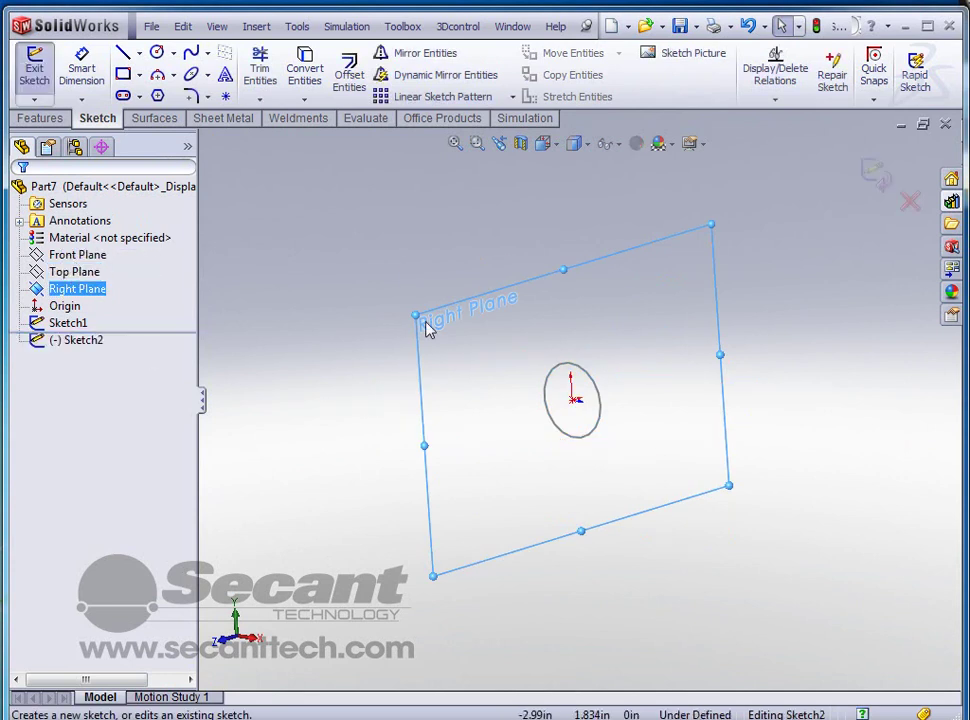
key("ctrl+8")
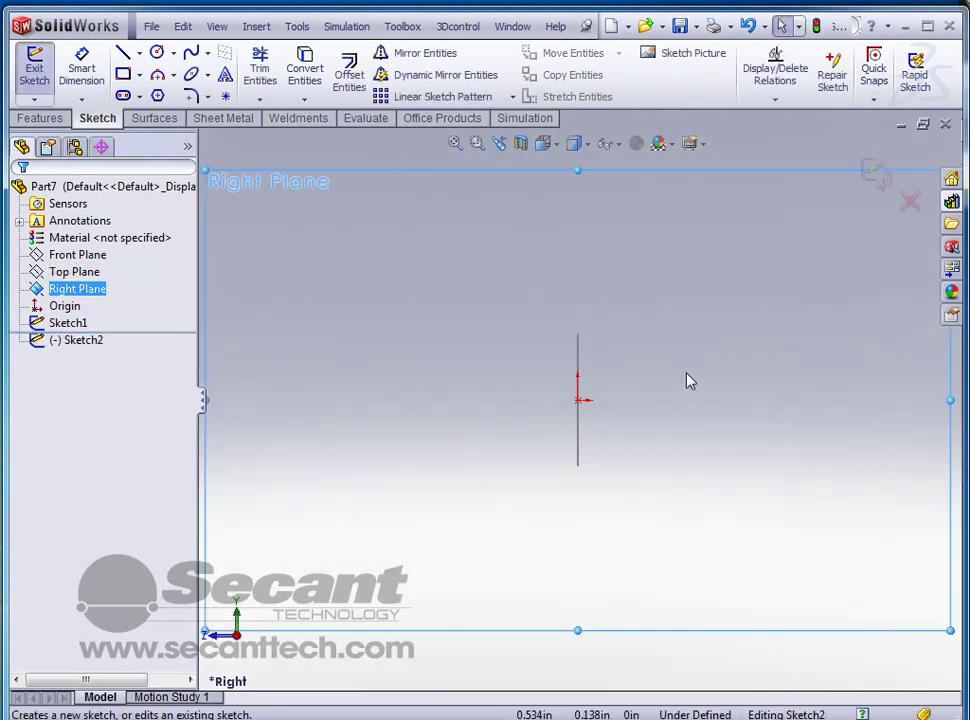
left_click(123, 52)
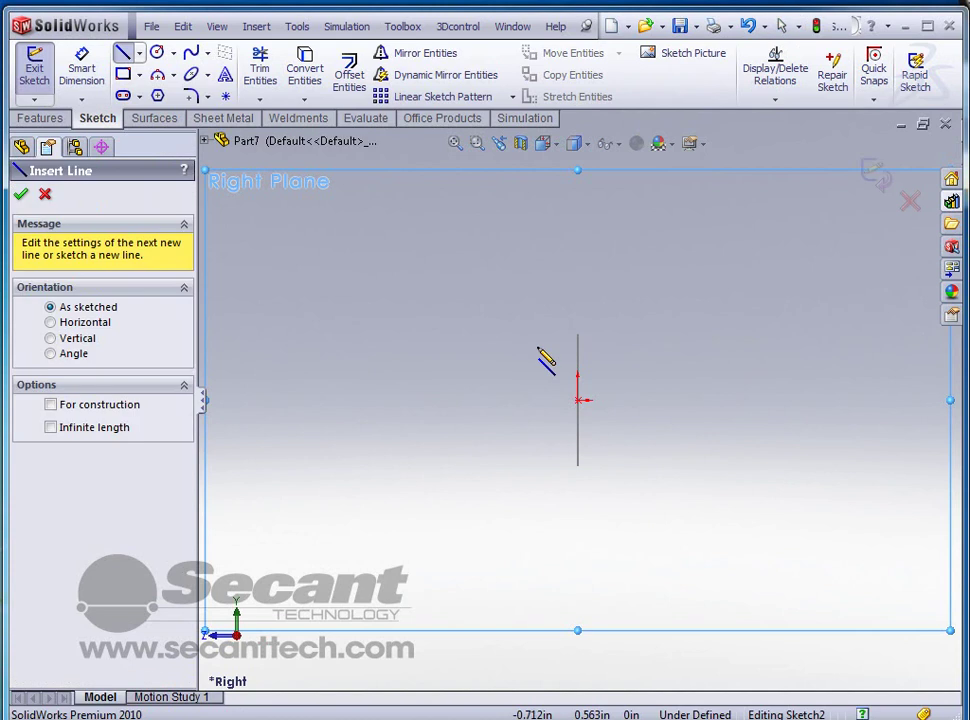
left_click(578, 401)
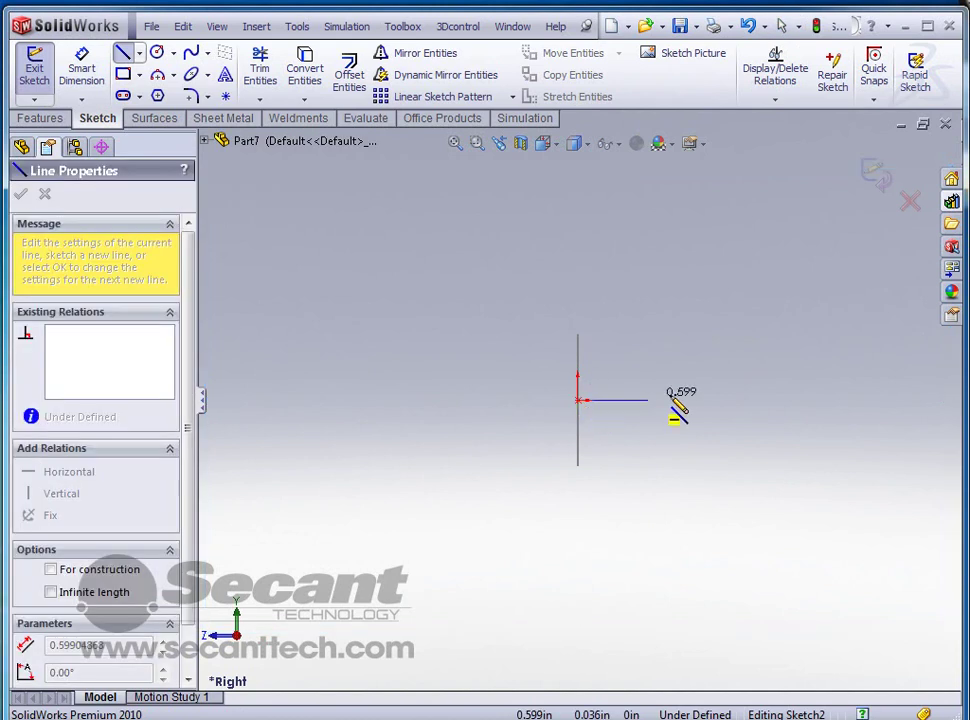
left_click(775, 401)
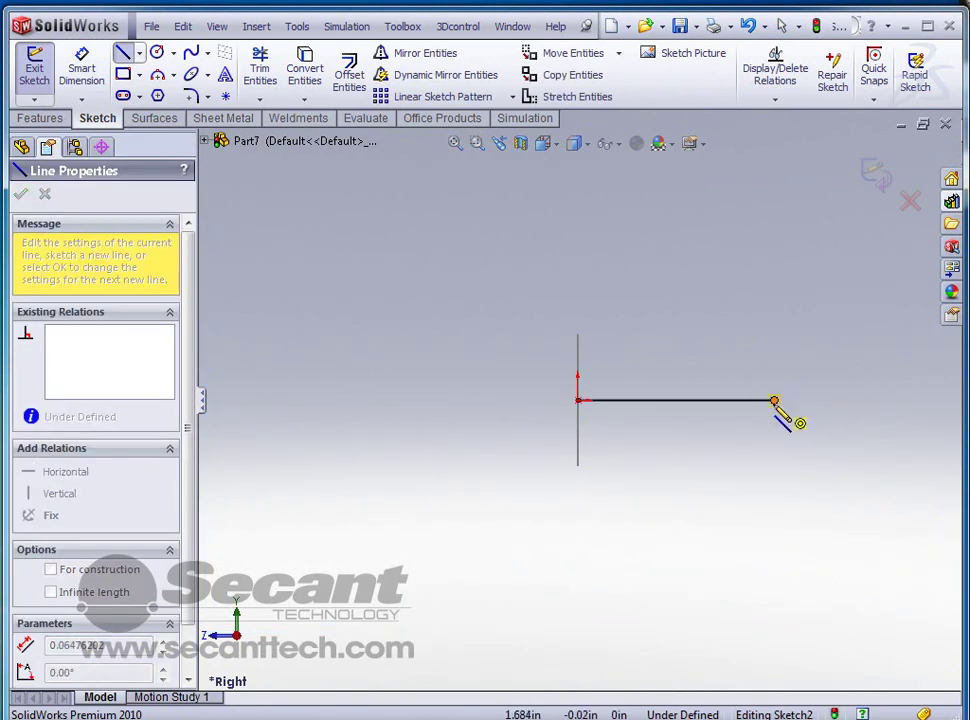
left_click(837, 337)
double_click(837, 229)
key("Escape")
Make the horizontal and vertical lines equal and perpendicular.
left_click(828, 316)
left_click(733, 404)
left_click(894, 325)
left_click(26, 559)
left_click(656, 578)
right_click_drag(749, 543, 727, 487)
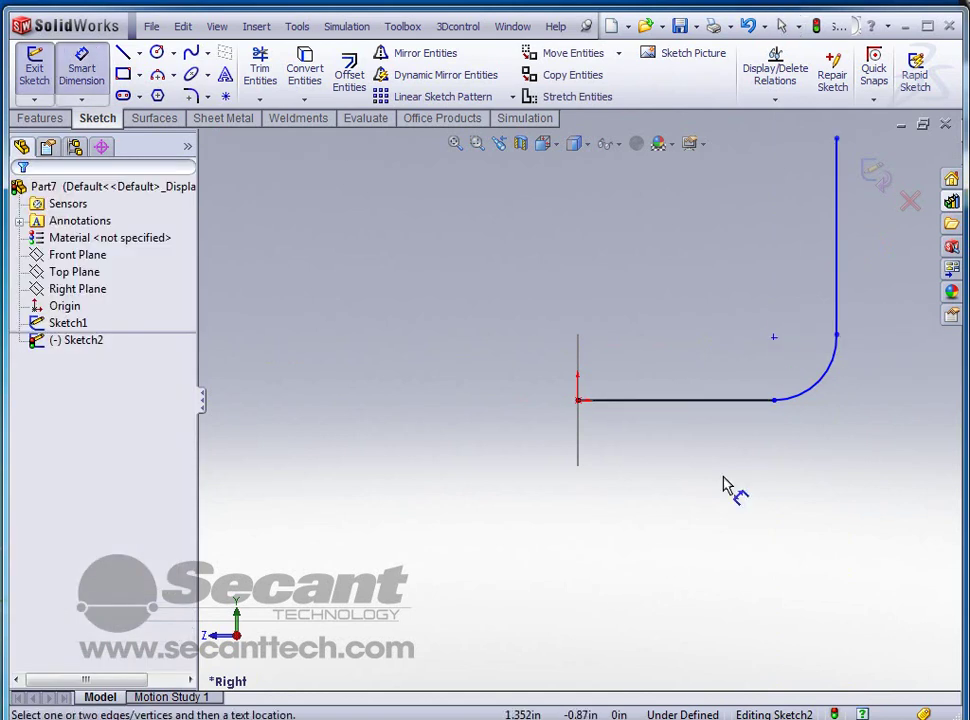
Dimension the horizontal line to 47/64 in and the arc to R.875.
left_click(693, 409)
left_click(683, 537)
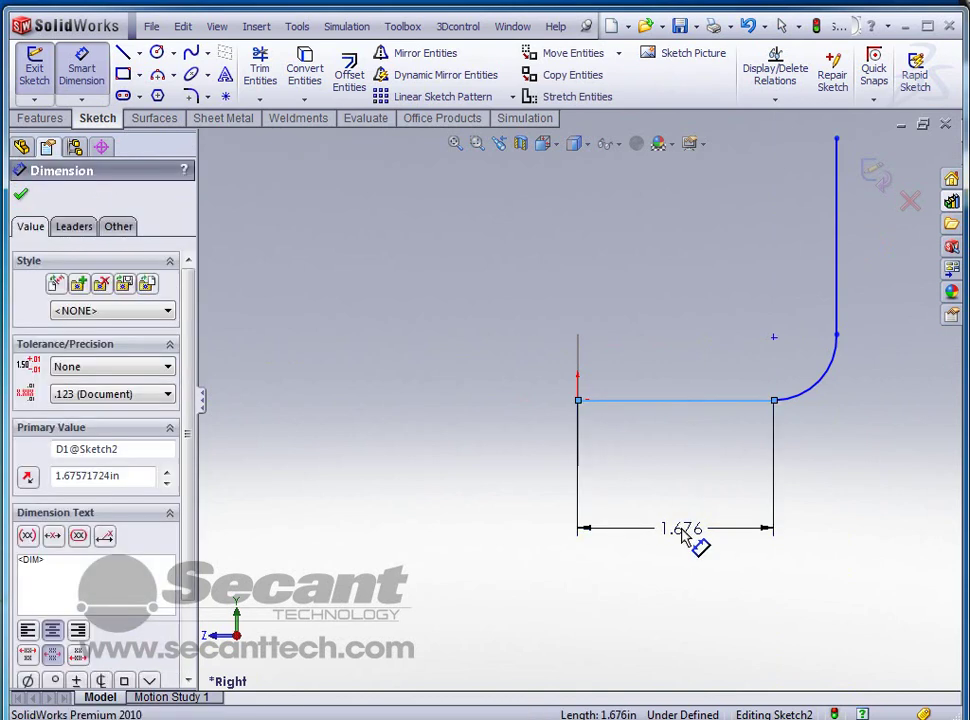
type("47")
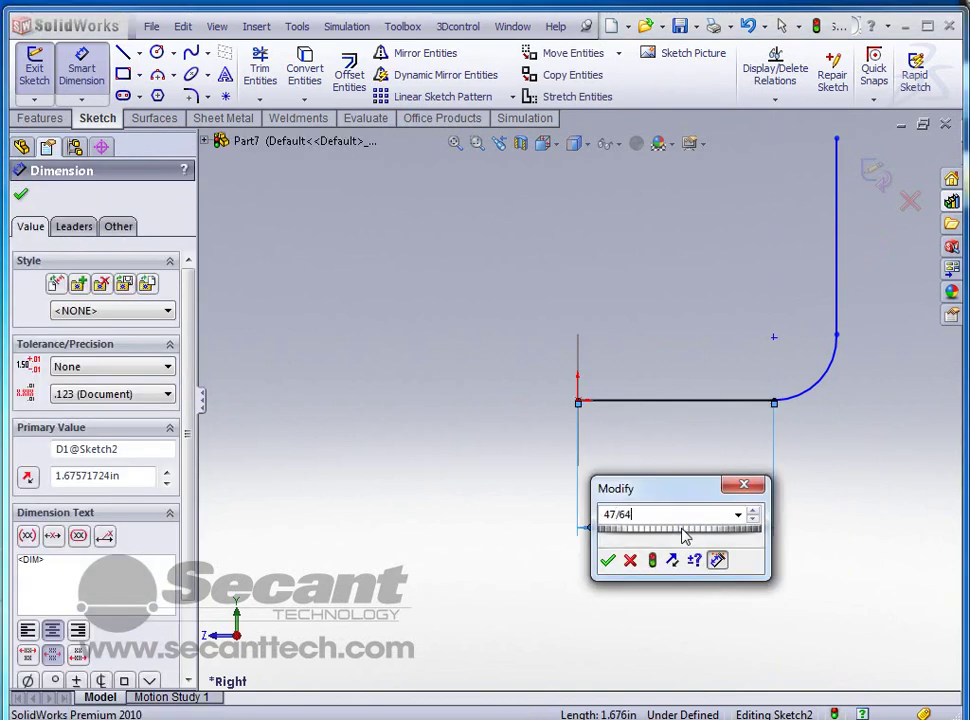
type("/64")
key("Return")
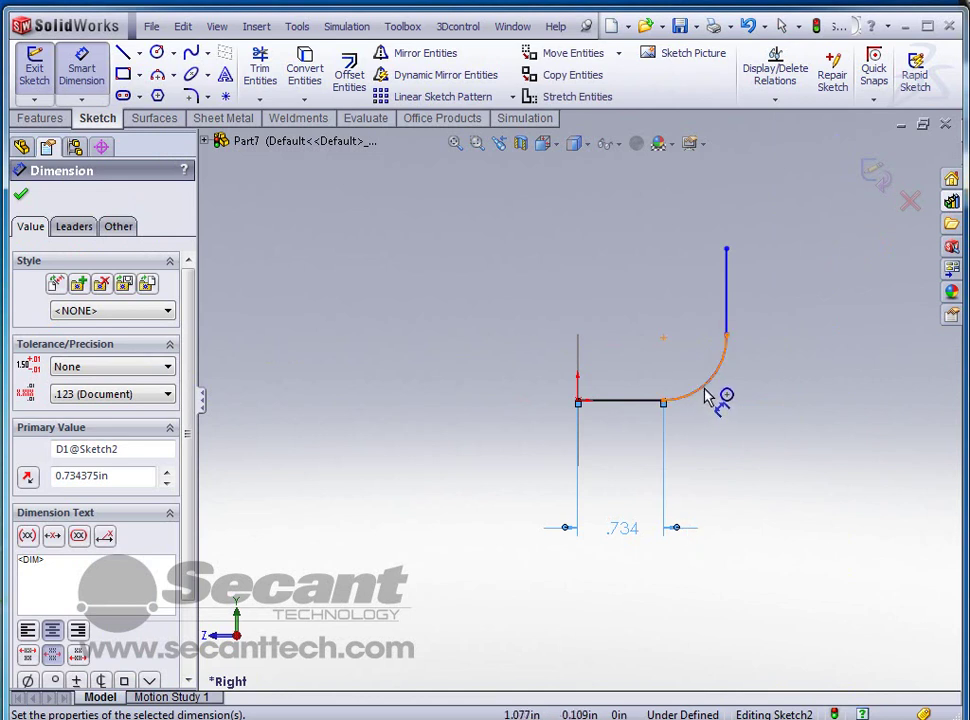
left_click(706, 386)
left_click(812, 468)
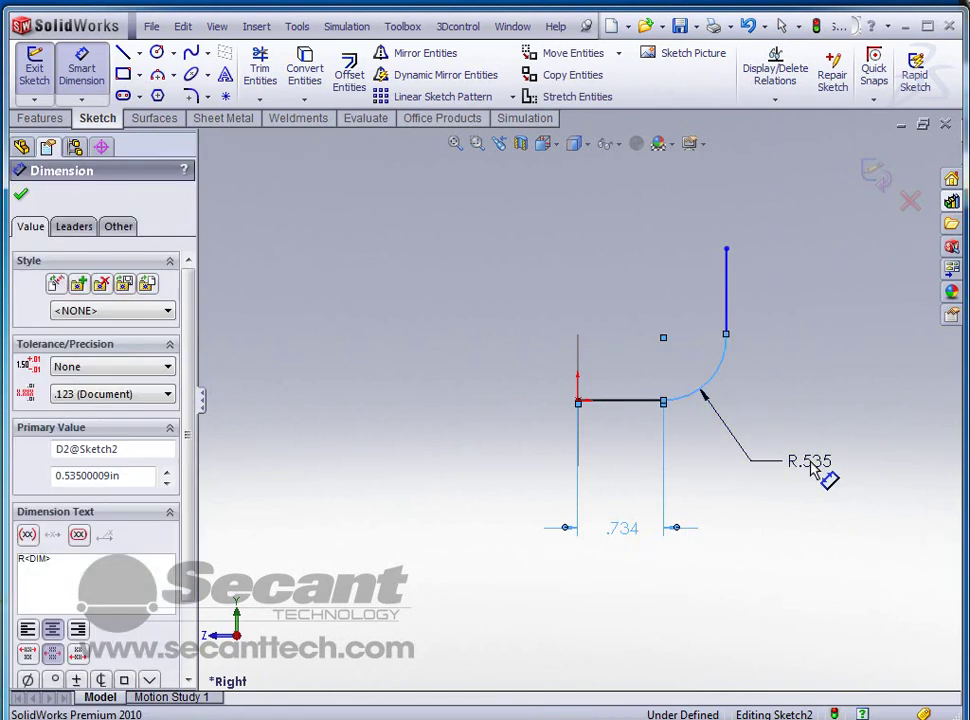
type(".875")
key("Return")
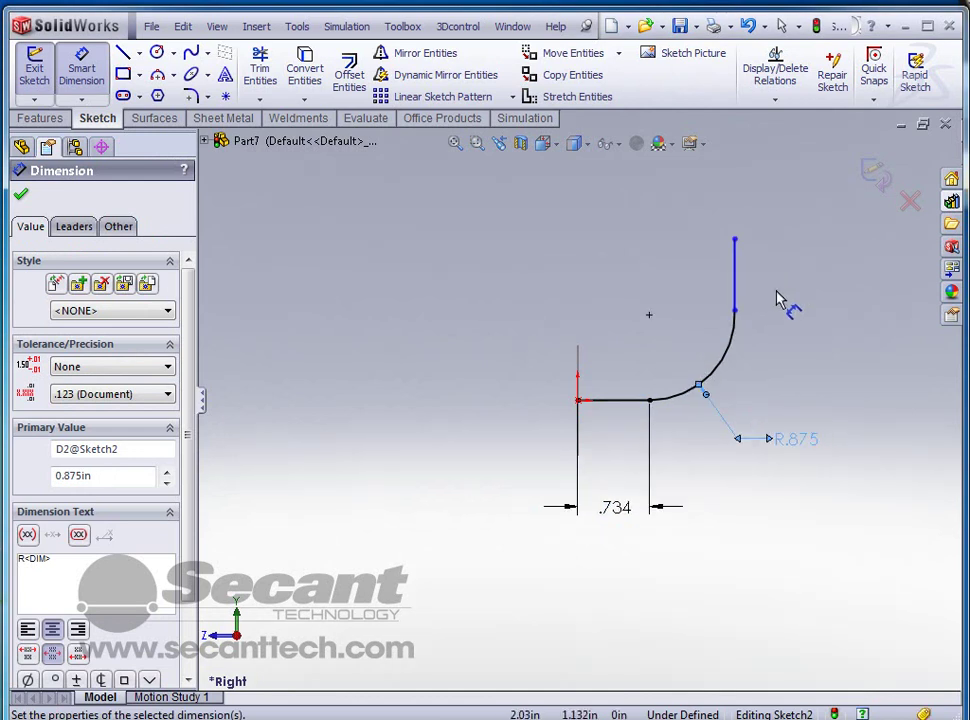
key("Escape")
Make the arc tangent to the vertical line.
left_click(740, 295)
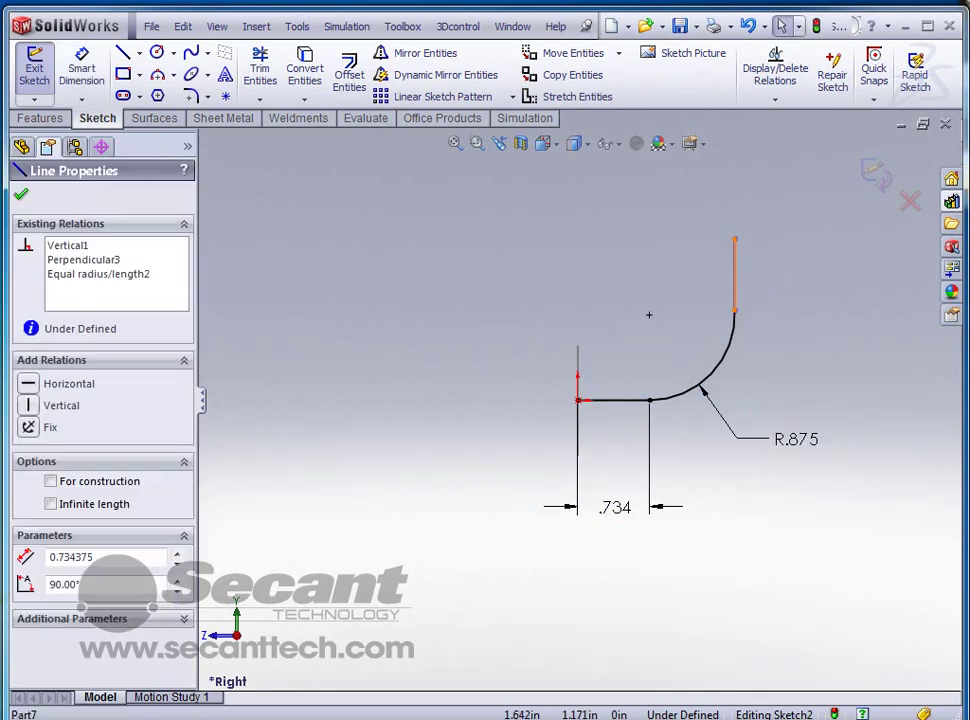
left_click(737, 340)
left_click(735, 280, "ctrl")
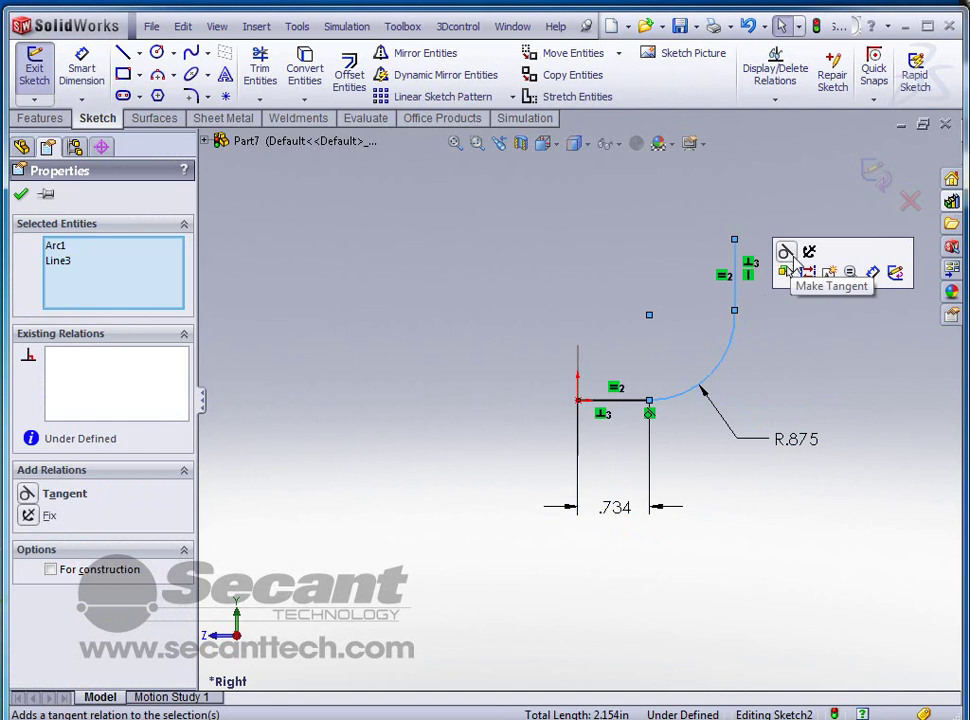
left_click(787, 255)
left_click(801, 461)
Sweep the Sketch1 circle along the Sketch2 path to create the Sweep1 elbow.
scroll(723, 403, "up", 2)
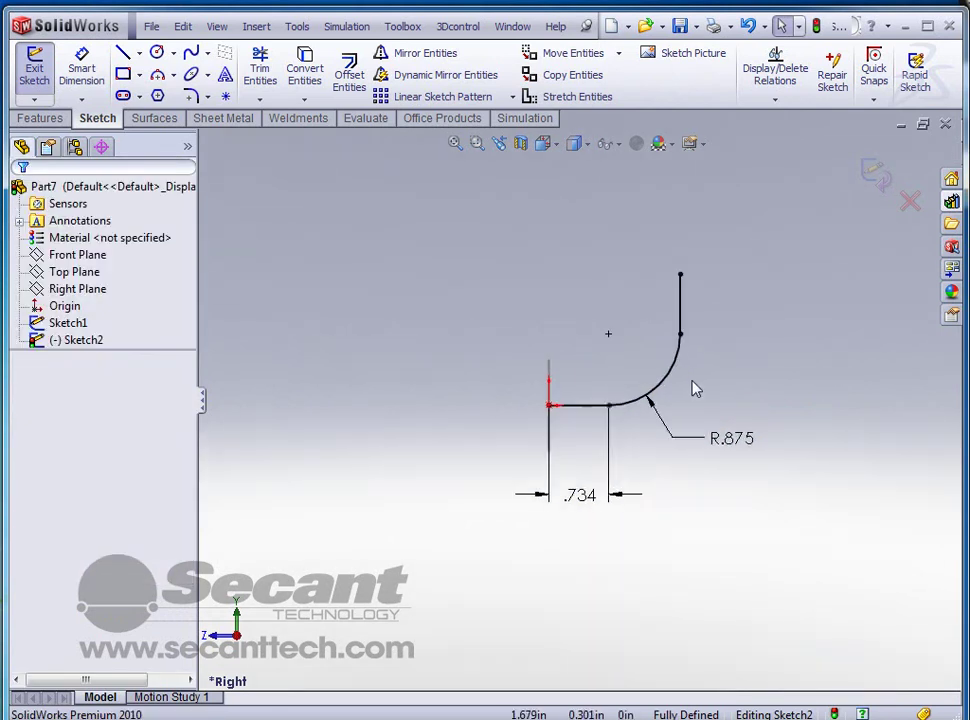
left_click(878, 175)
mouse_move(758, 346)
middle_mouse_down()
mouse_move(732, 372)
mouse_move(755, 384)
middle_mouse_up()
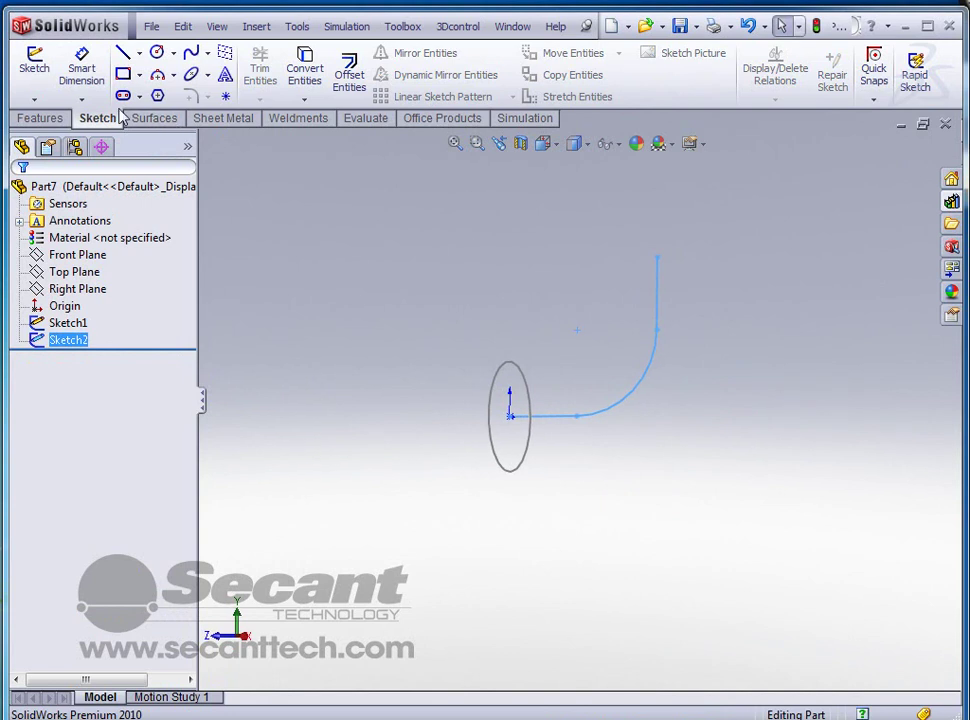
left_click(39, 119)
left_click(165, 54)
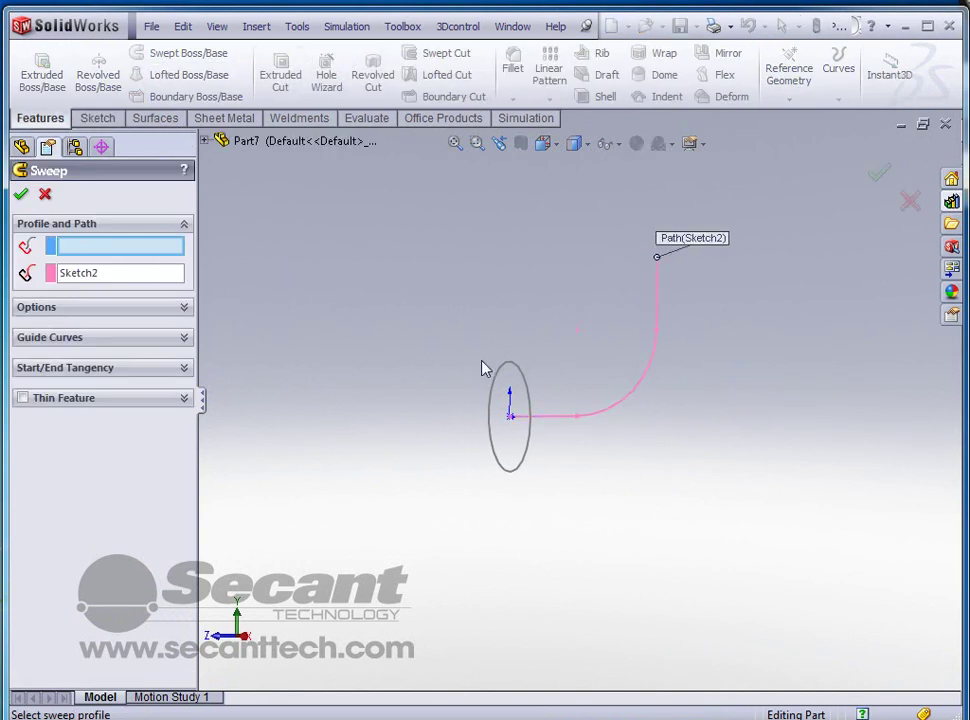
left_click(511, 374)
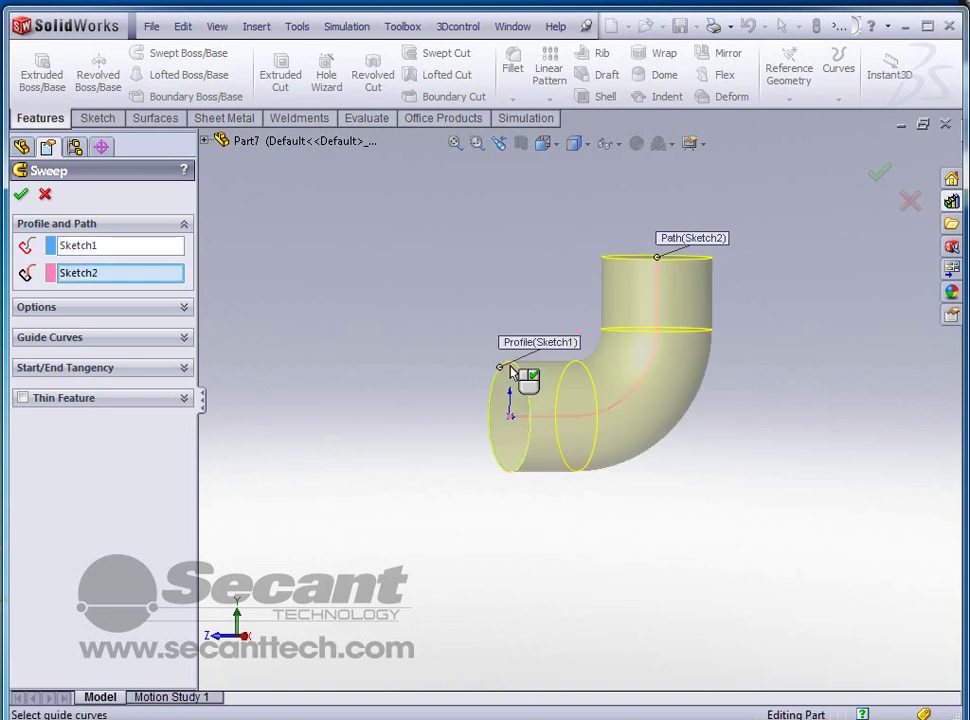
left_click(22, 196)
mouse_move(311, 233)
middle_mouse_down()
mouse_move(458, 322)
mouse_move(524, 325)
mouse_move(431, 318)
mouse_move(435, 310)
mouse_move(507, 320)
middle_mouse_up()
left_click(627, 405)
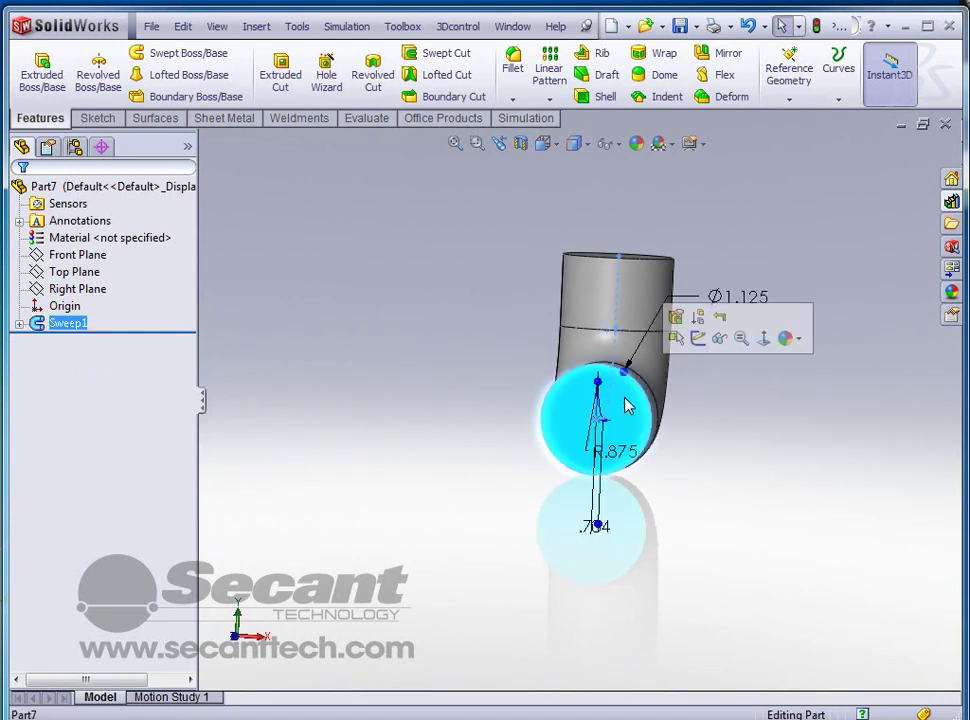
Offset the first end face's circle 0.0625 in and extrude it 0.5 in back along the pipe.
left_click(698, 338)
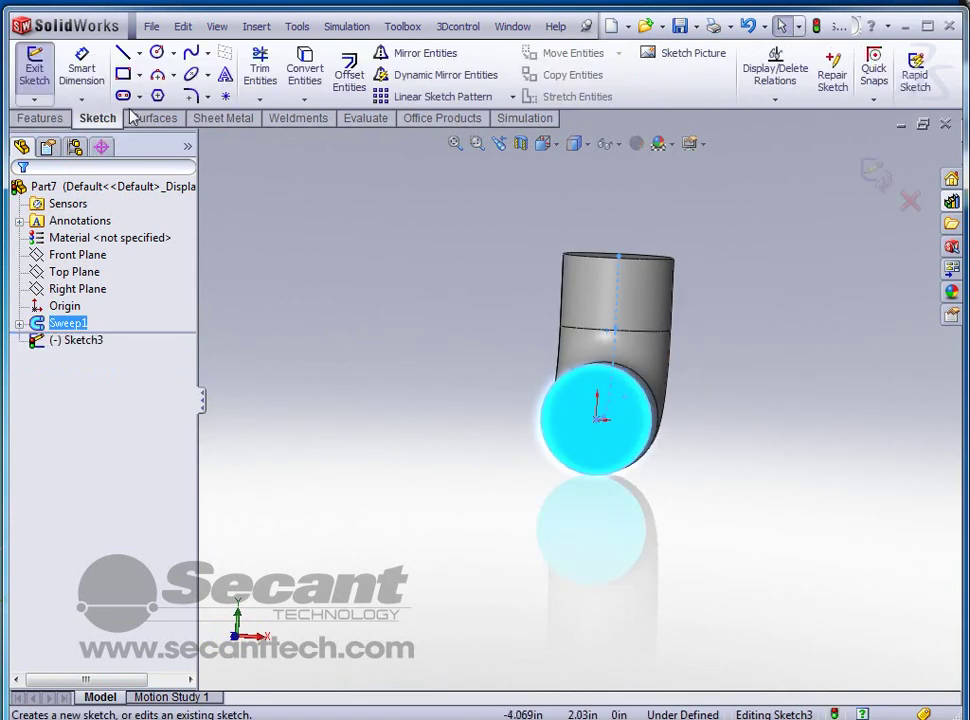
left_click(349, 72)
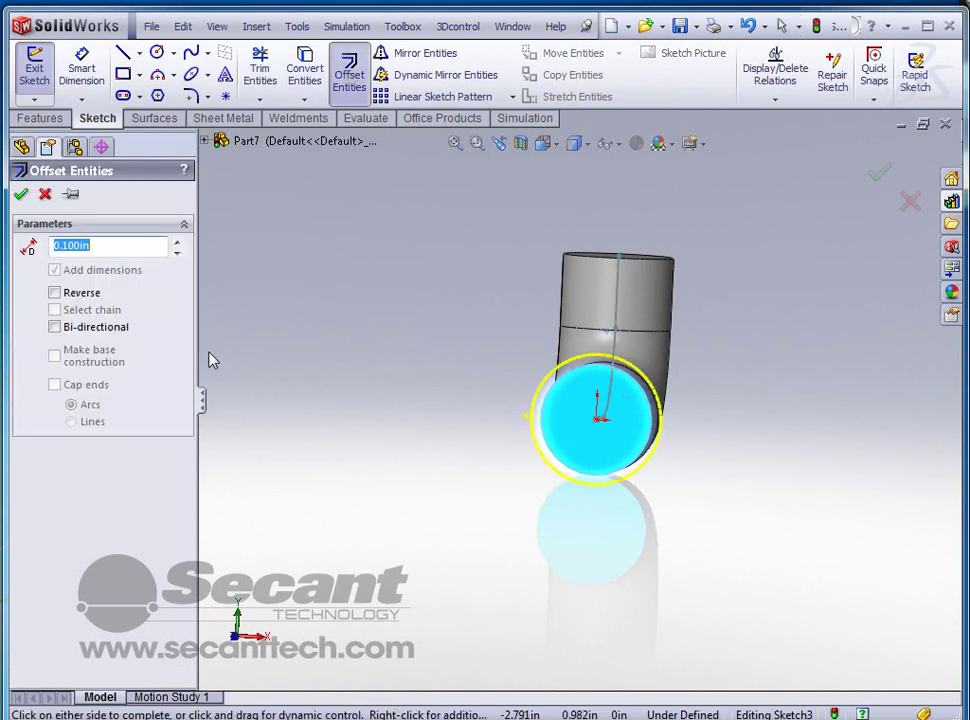
type(".")
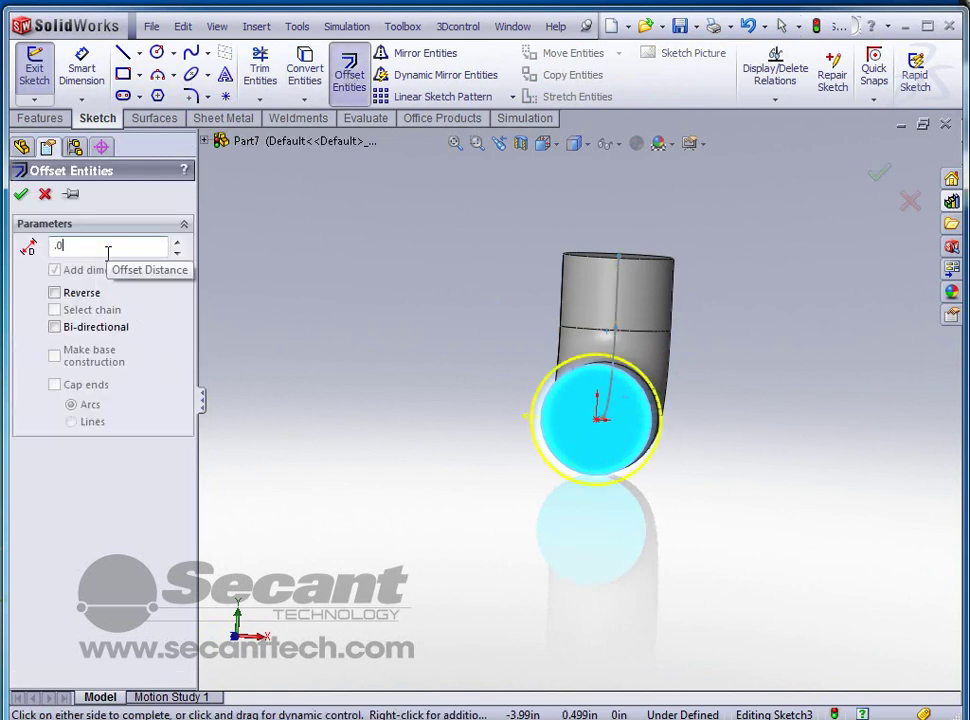
type("0625")
key("Return")
left_click(21, 195)
left_click(40, 118)
left_click(42, 70)
middle_click_drag(466, 413, 271, 396)
left_click(27, 303)
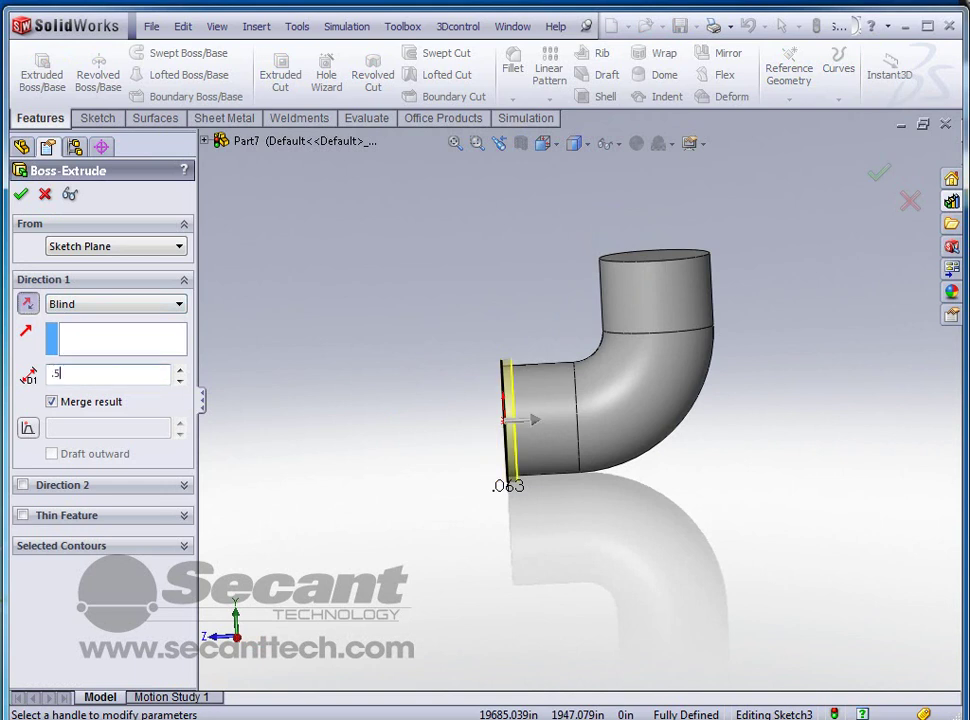
type(".5")
key("Return")
left_click(21, 196)
Add a matching 0.0625 in offset, 0.5 in collar on the elbow's top end.
middle_click_drag(493, 334, 496, 470)
left_click(676, 298)
left_click(731, 239)
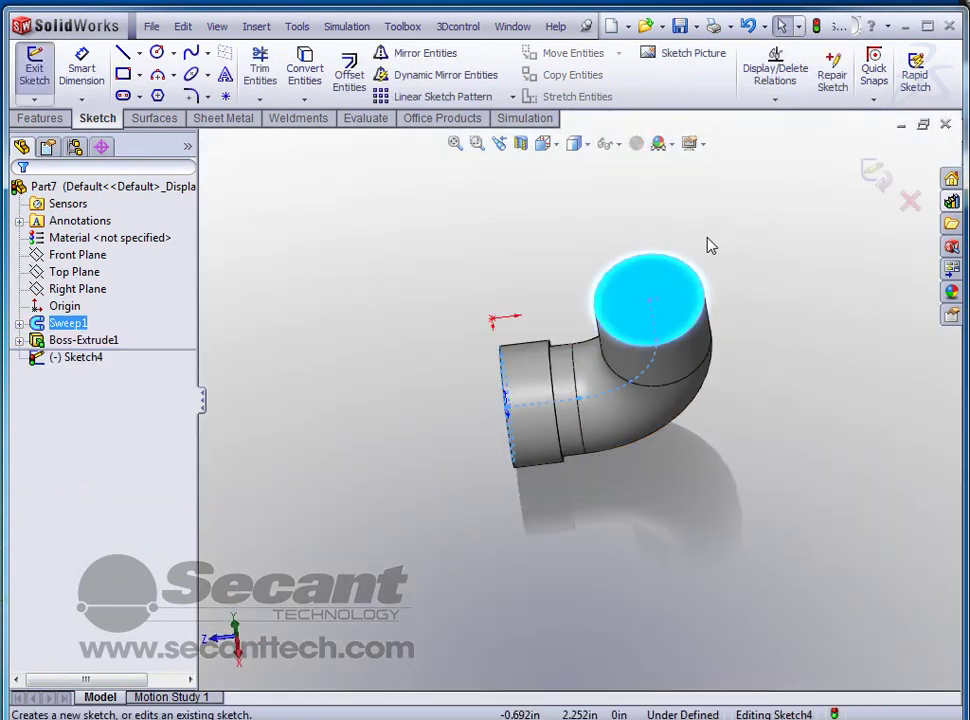
left_click(350, 73)
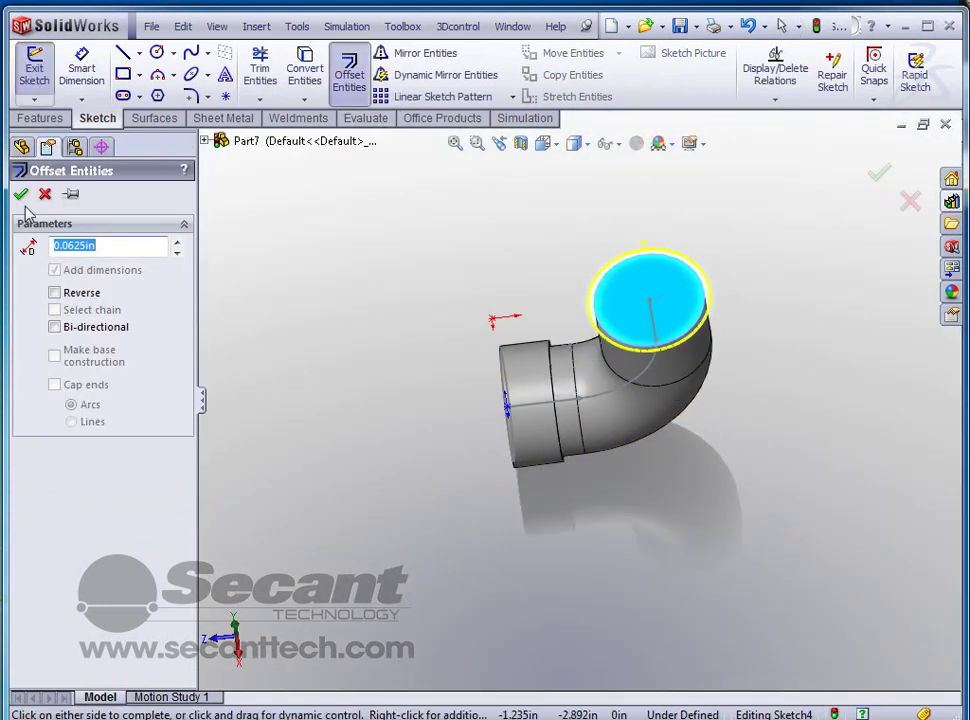
left_click(20, 195)
left_click(42, 119)
left_click(42, 72)
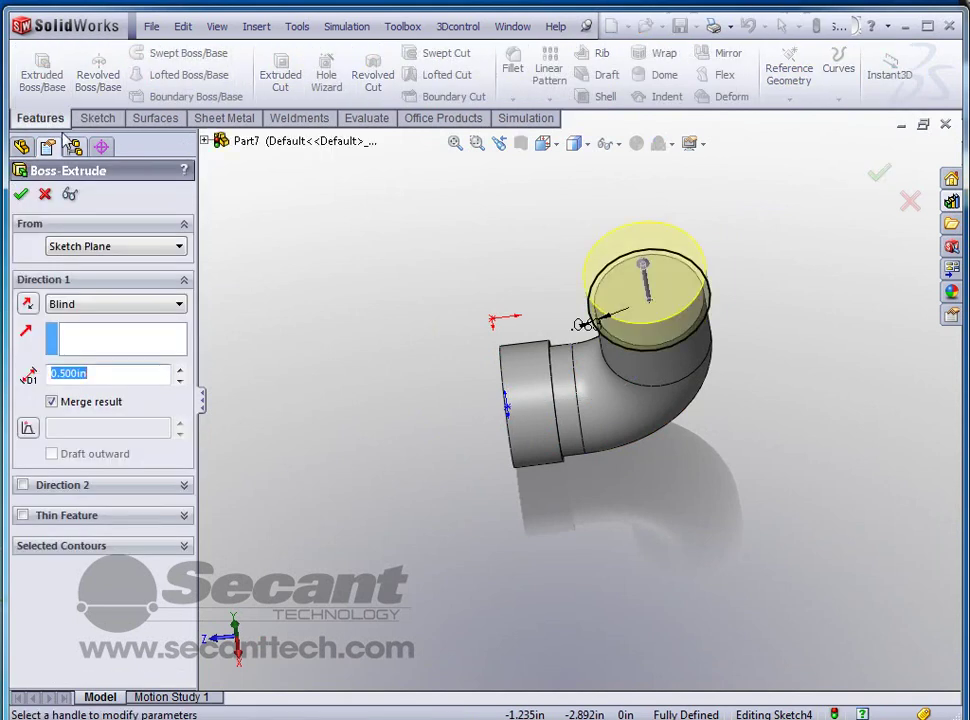
left_click(27, 303)
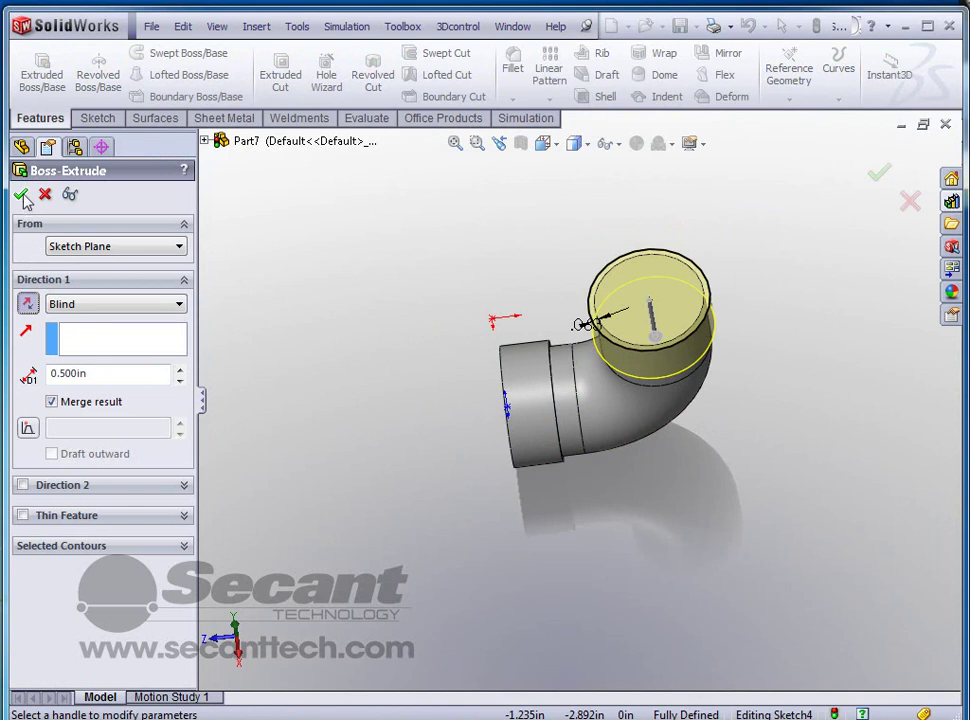
left_click(20, 195)
Chamfer the collars' two ring edges at 0.060 in by 0.060 in.
middle_click_drag(459, 485, 470, 340)
scroll(670, 350, "down", 2)
left_click(40, 118)
left_click(514, 103)
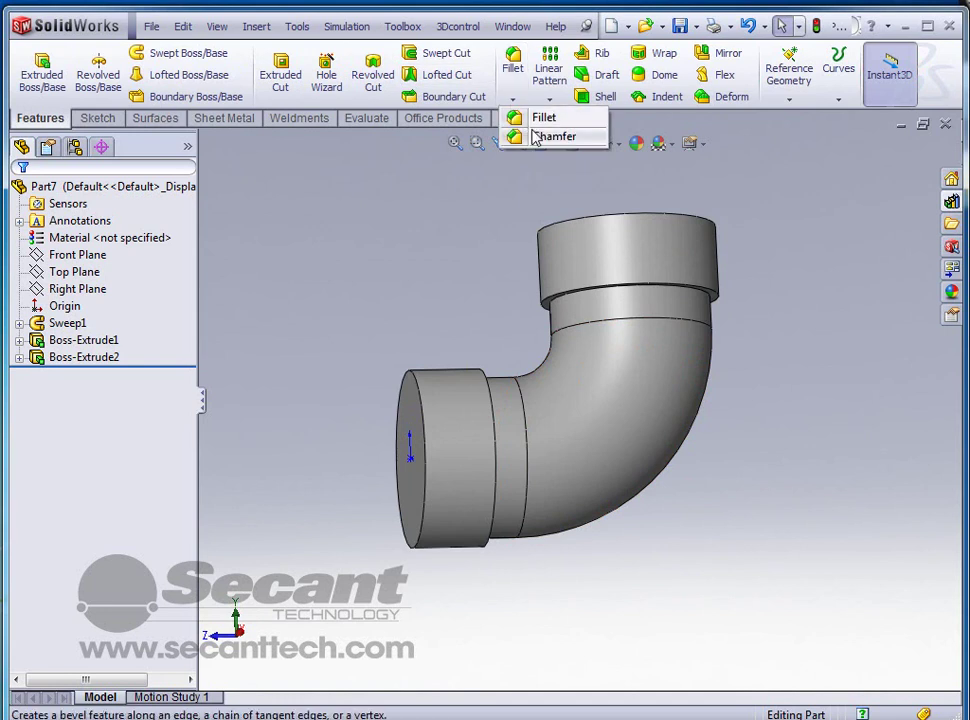
left_click(548, 138)
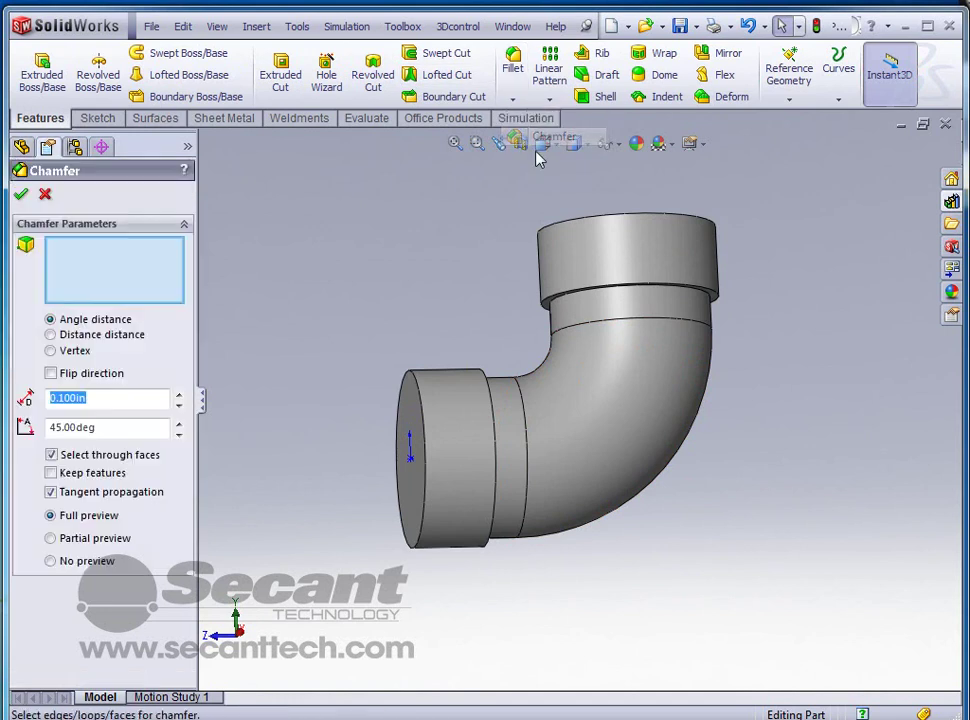
left_click(51, 336)
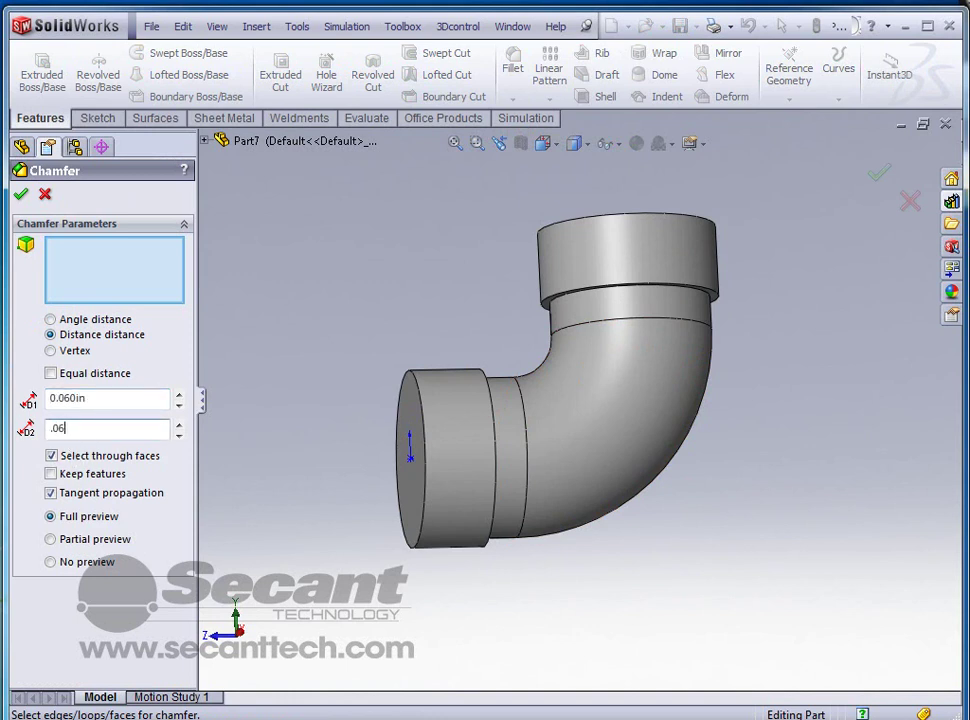
left_click(628, 297)
left_click(498, 448)
middle_click_drag(515, 474, 480, 495)
left_click(21, 195)
Zoom the view and select the Right Plane.
middle_click_drag(540, 400, 573, 428)
scroll(578, 436, "up", 3)
scroll(690, 478, "up", 2)
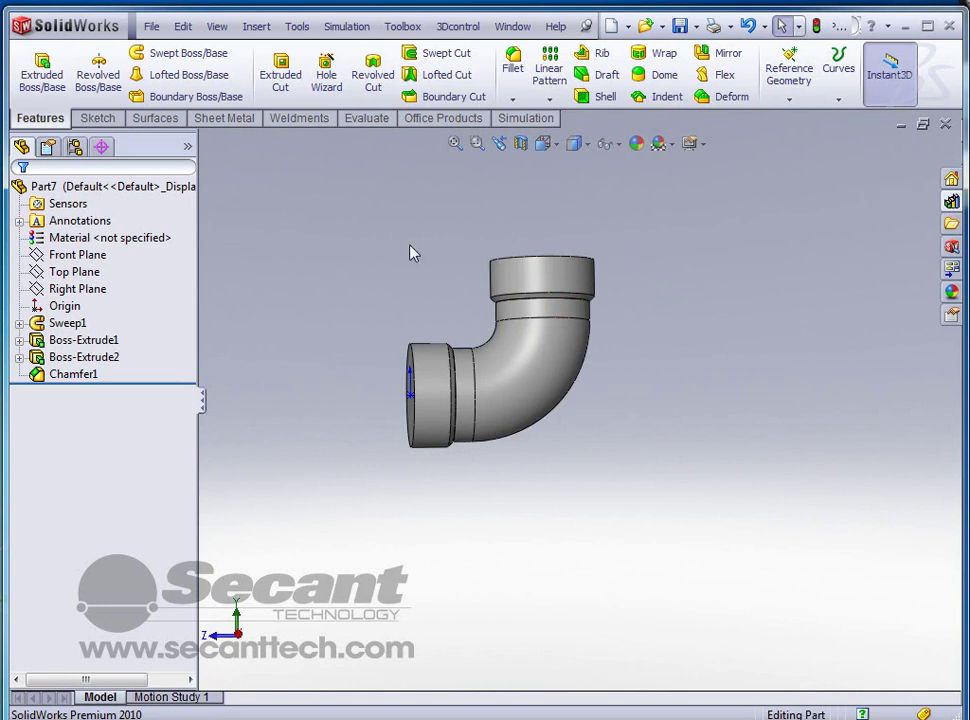
left_click(72, 289)
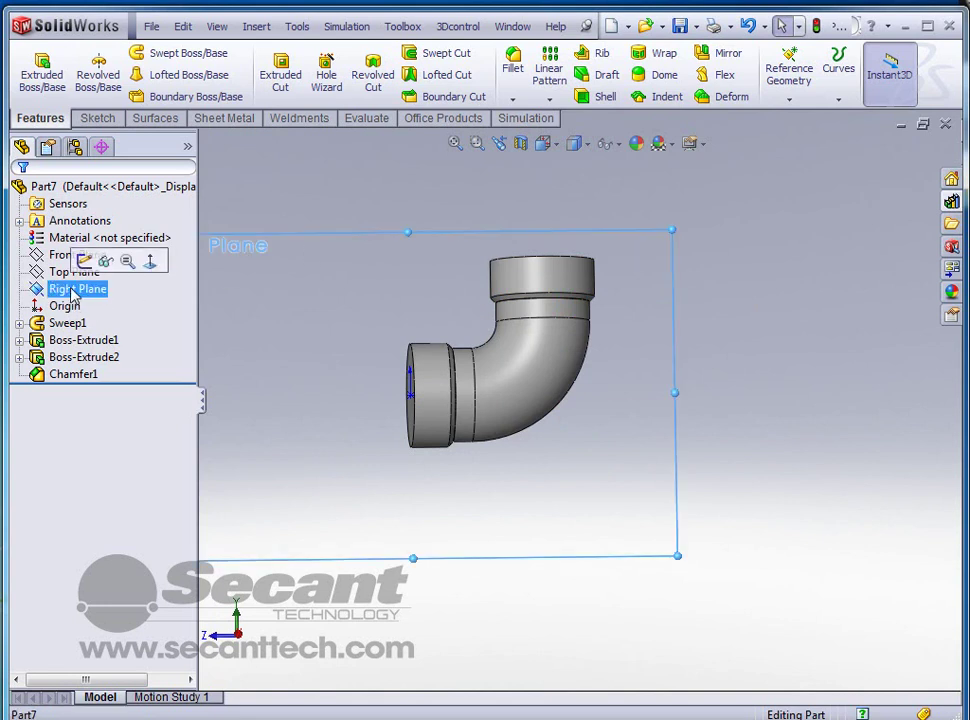
Draw a rectangle around the elbow in a Right Plane sketch, viewed from the right.
left_click(84, 259)
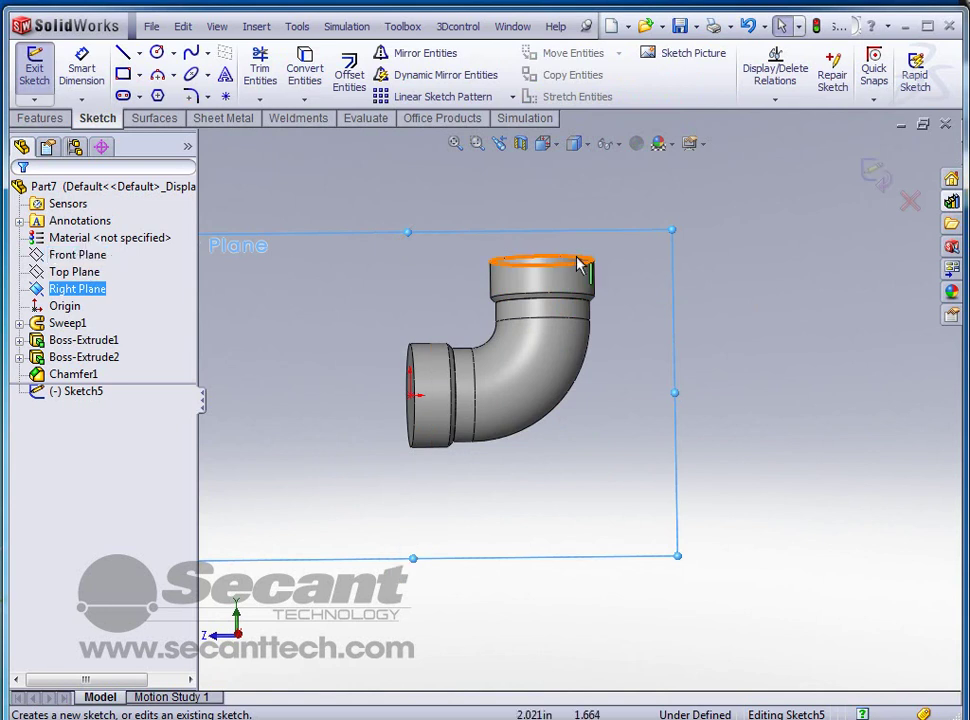
key("ctrl+4")
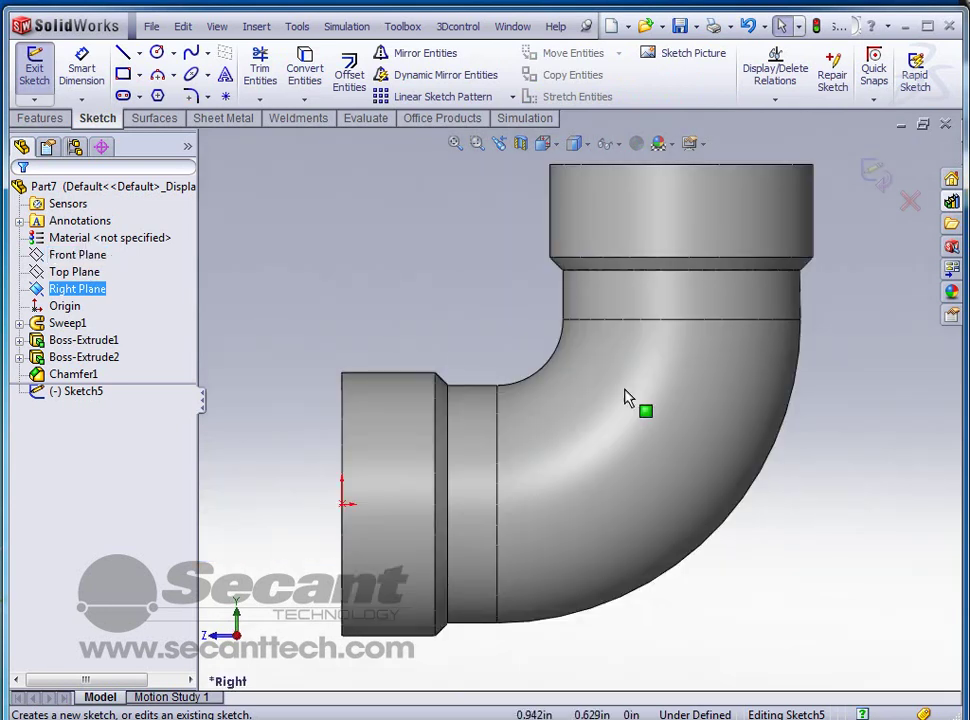
scroll(643, 400, "up", 3)
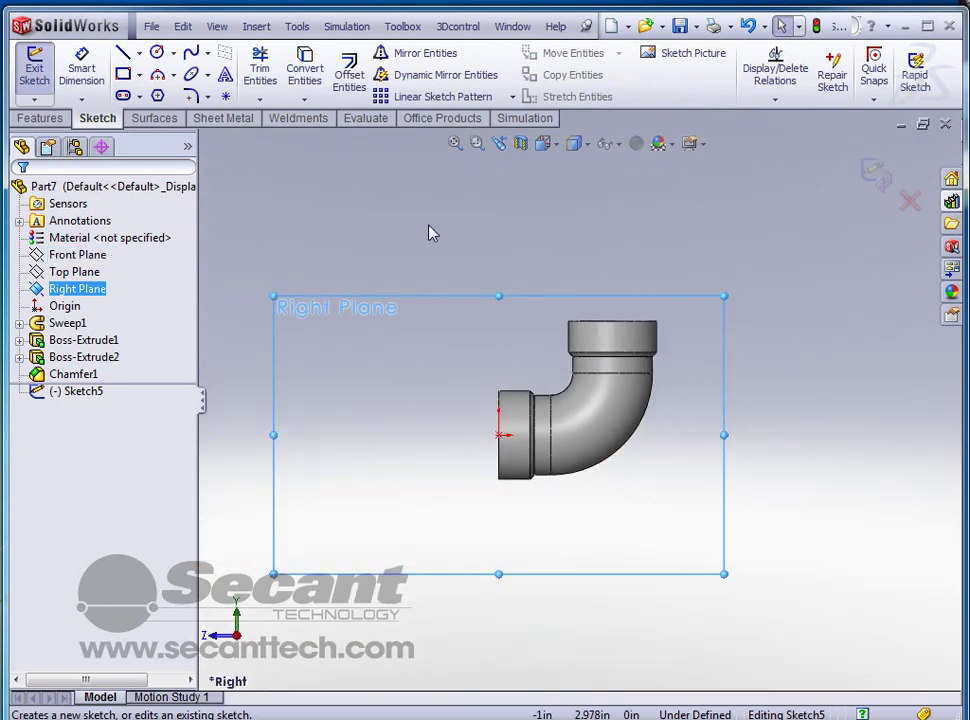
key("d")
key("s")
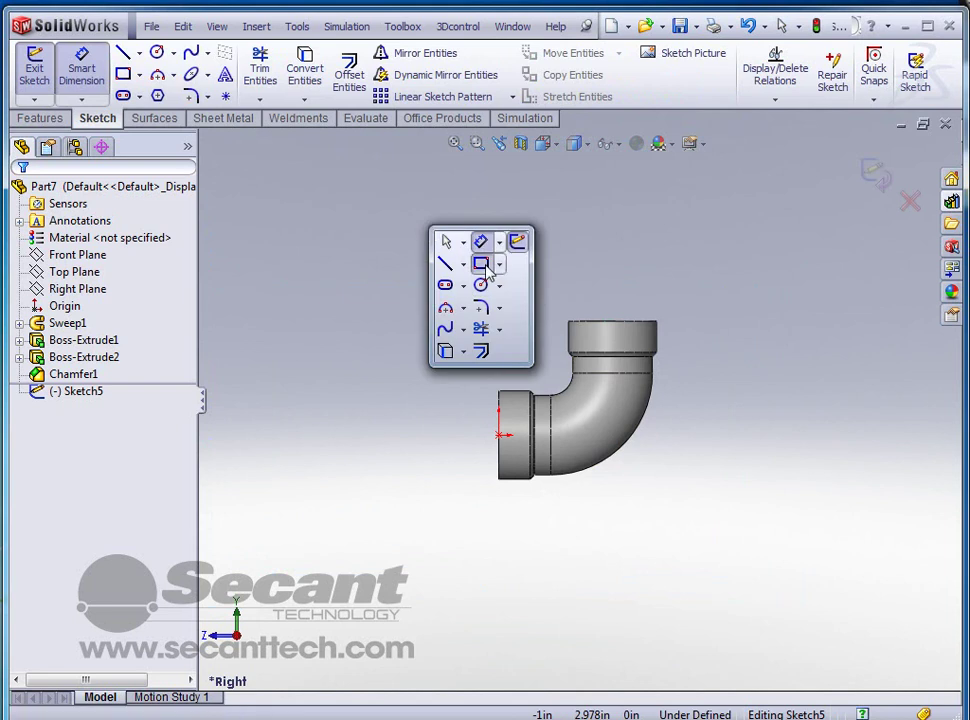
left_click(482, 263)
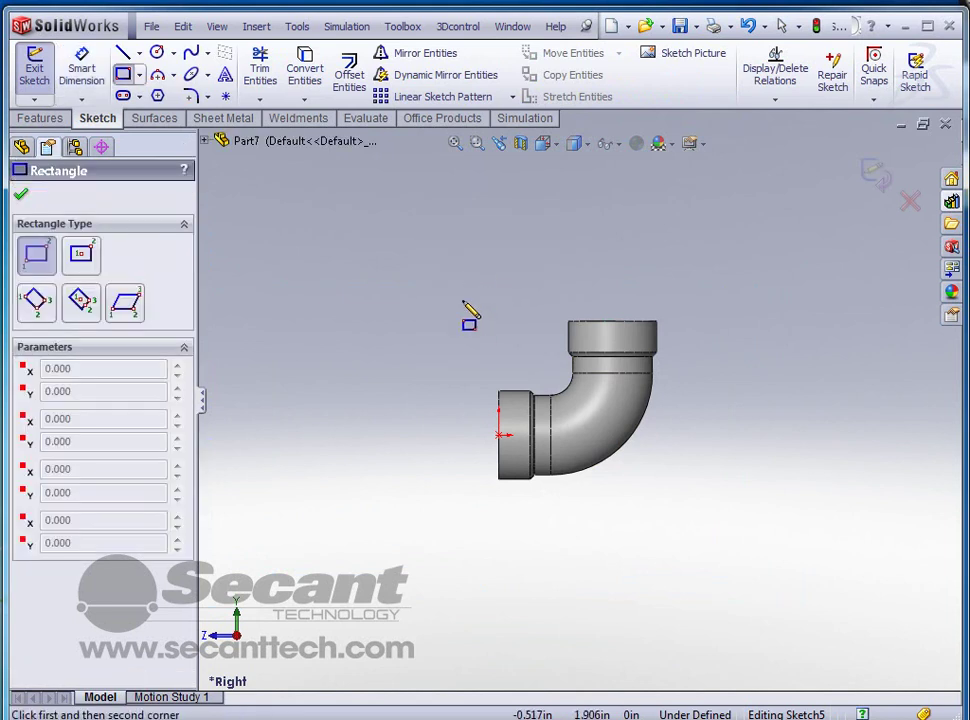
left_click(461, 300)
left_click(848, 671)
Offset the rectangle's left and top edges 0.125 in from the elbow.
key("d")
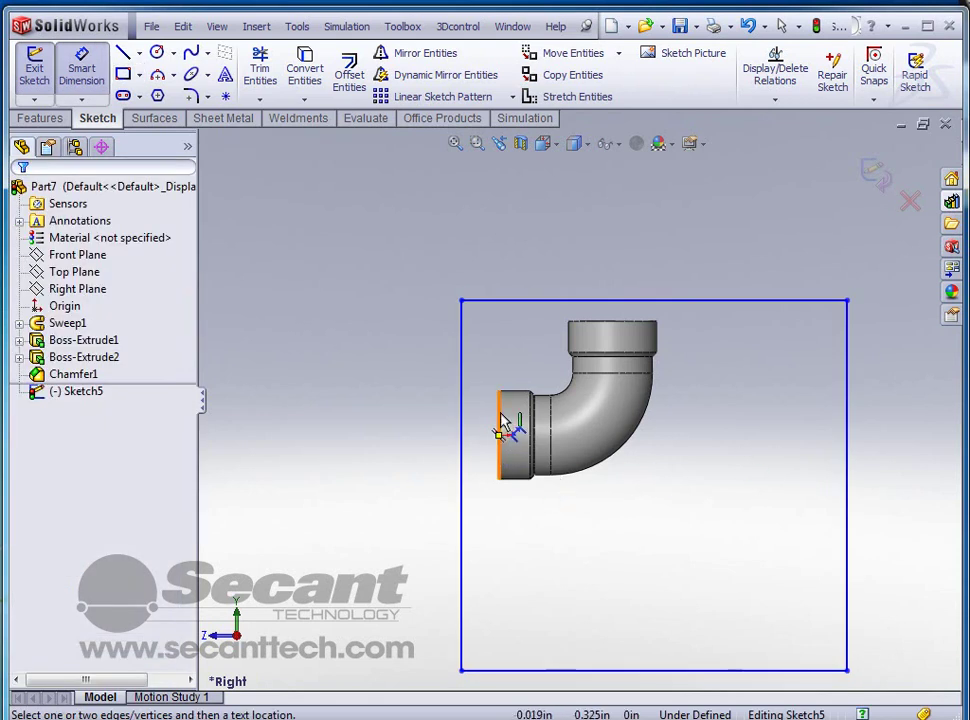
left_click(463, 424)
left_click(405, 254)
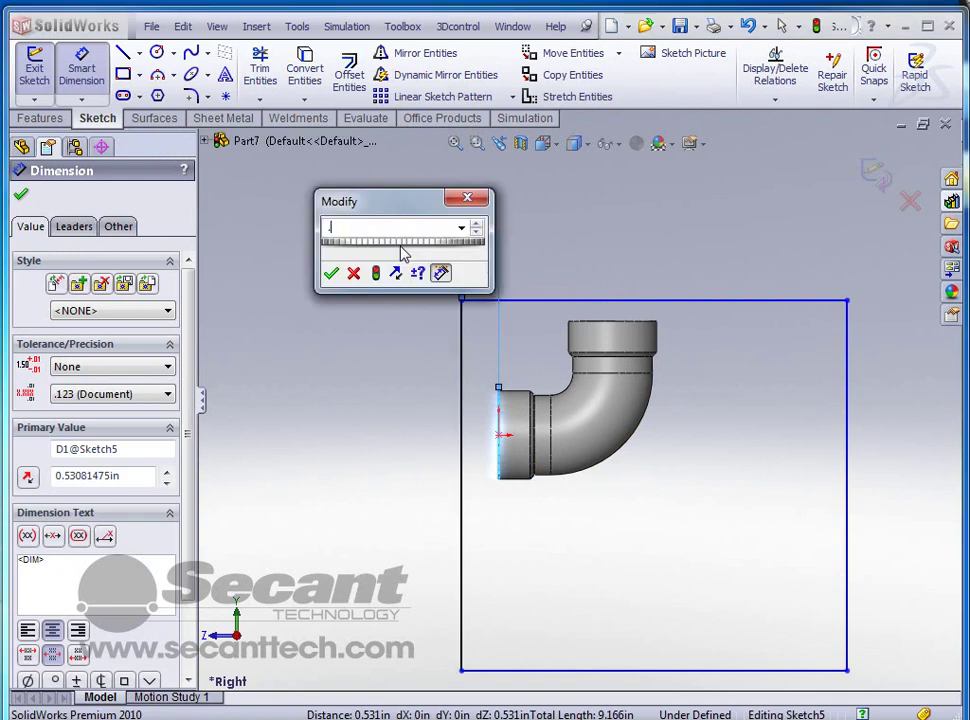
key("Return")
left_click(624, 304)
left_click(620, 323)
left_click(360, 278)
type(".125")
key("Return")
Dimension the rectangle's height and width to 6.5 in each, making it a square.
scroll(660, 411, "up", 4)
scroll(765, 515, "down", 2)
scroll(470, 405, "up", 4)
scroll(370, 386, "down", 2)
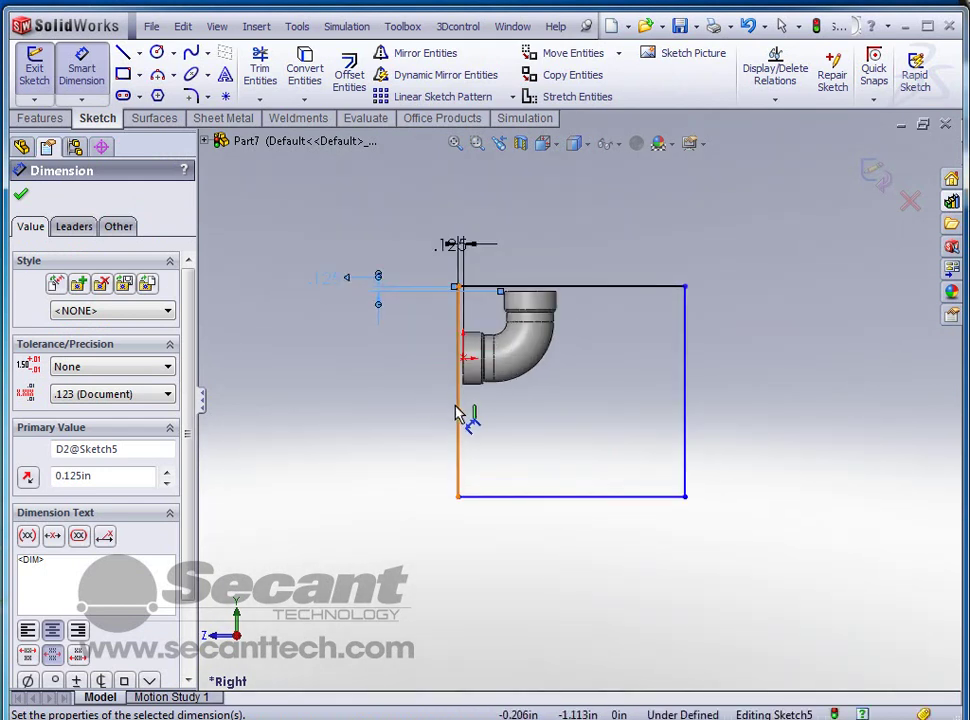
left_click(458, 411)
left_click(340, 411)
type("6.5")
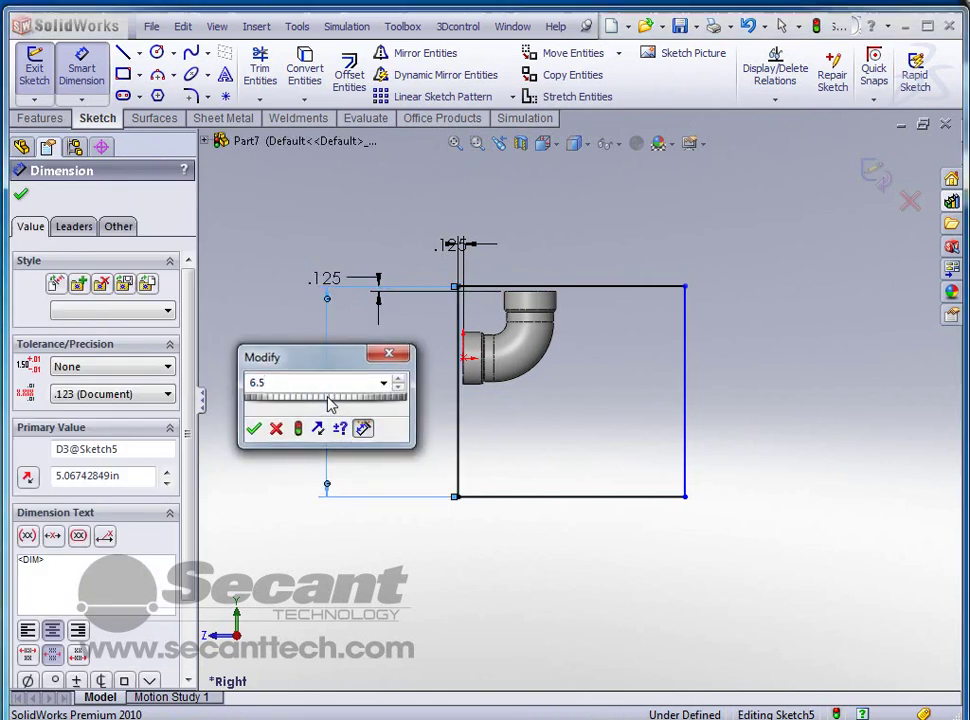
key("Return")
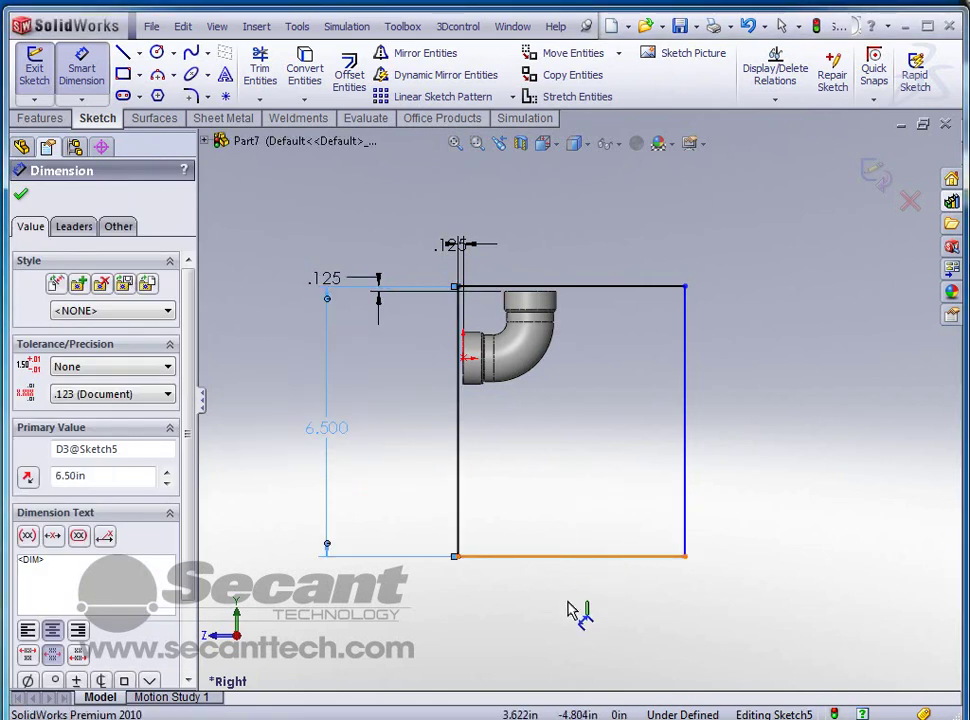
left_click(563, 556)
left_click(567, 617)
type("6.5")
key("Return")
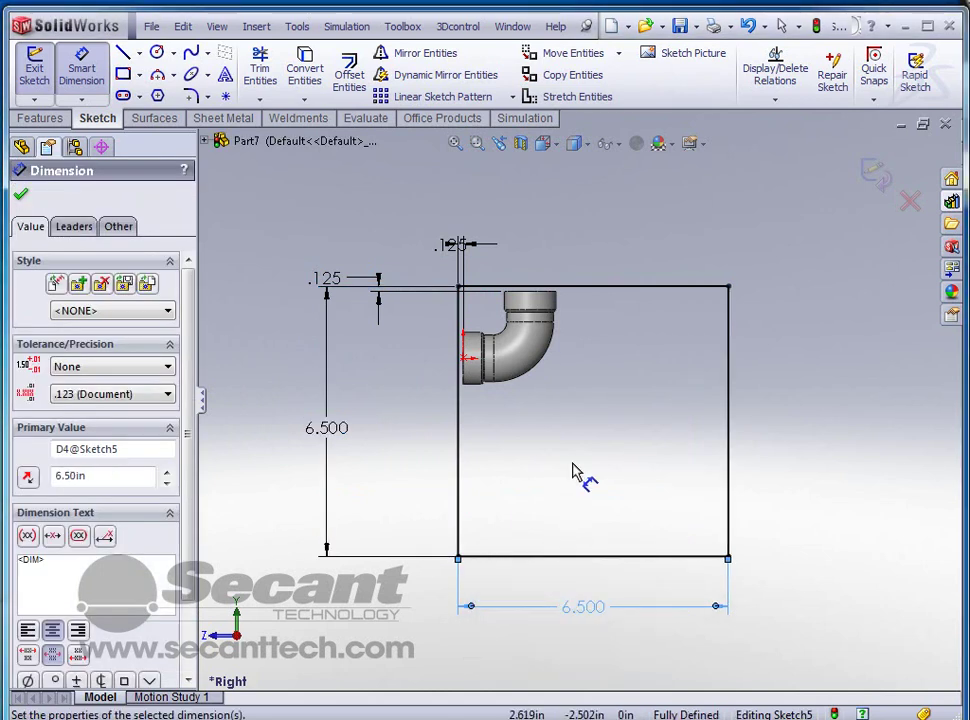
middle_click_drag(575, 475, 634, 487)
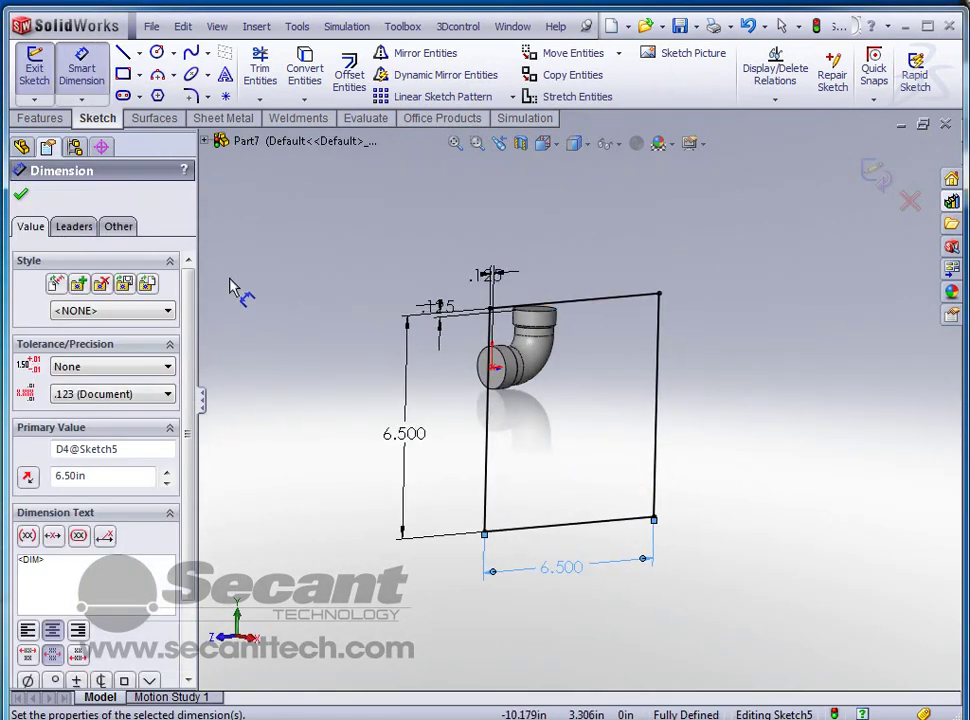
Extrude the square 1.5 in as Boss-Extrude3, a separate unmerged plate body.
left_click(37, 118)
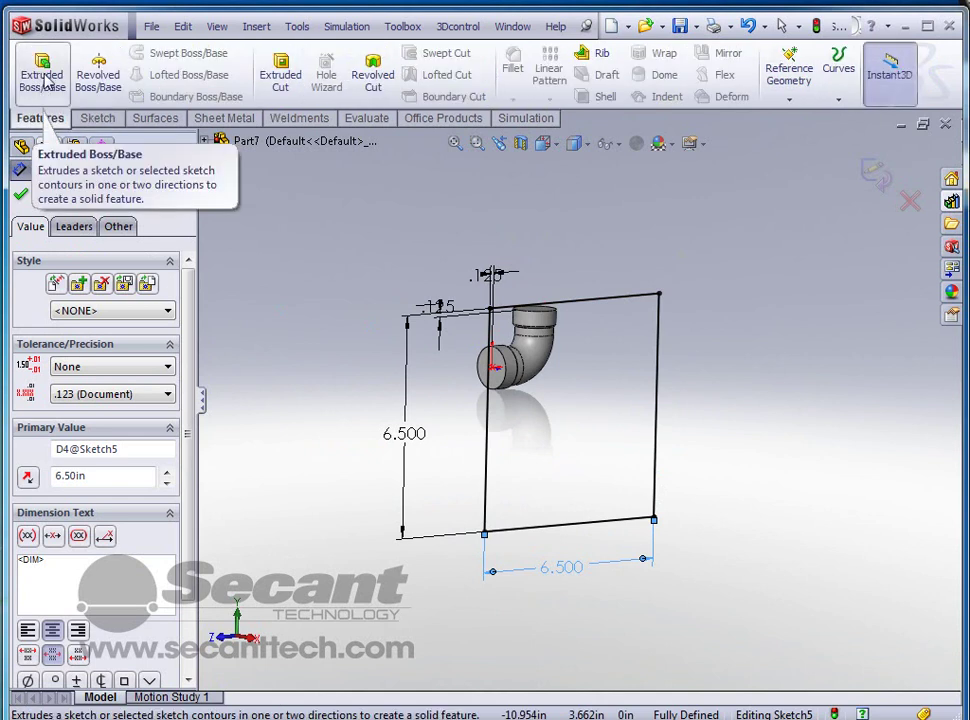
left_click(44, 78)
middle_click_drag(351, 361, 483, 406)
mouse_move(620, 440)
left_mouse_down()
mouse_move(652, 426)
mouse_move(644, 420)
left_mouse_up()
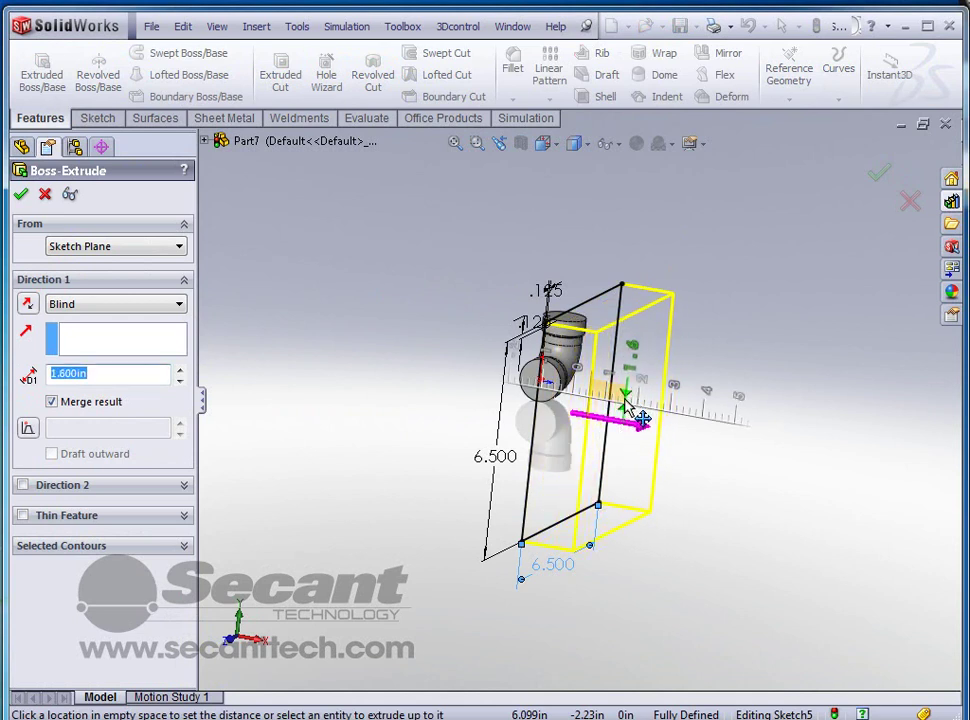
left_click(625, 402)
type("1")
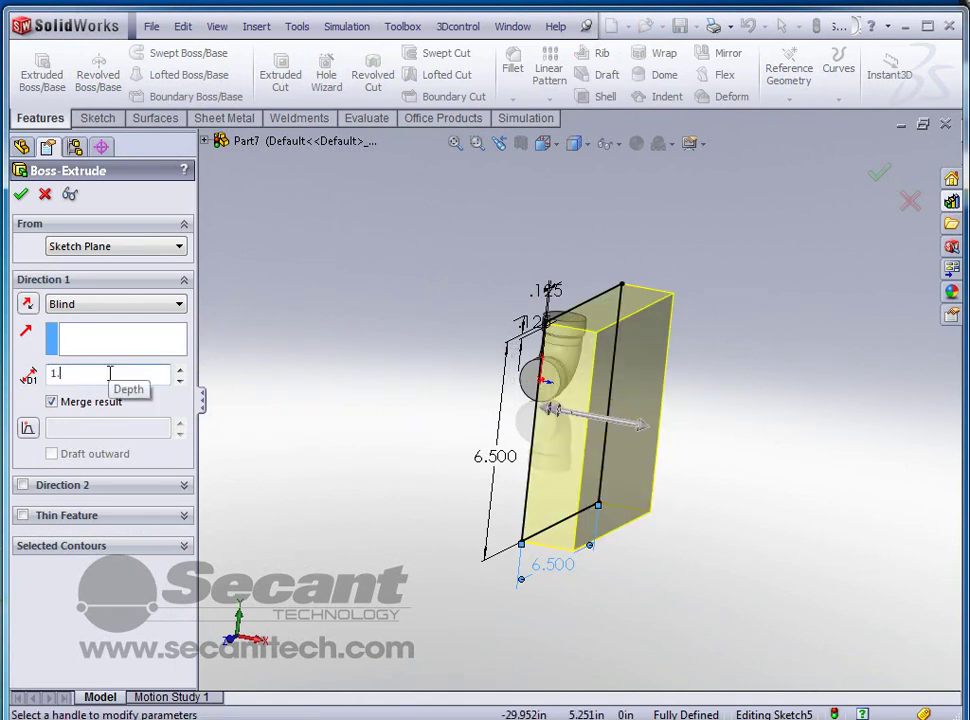
type(".5")
key("Return")
middle_click_drag(346, 396, 662, 402)
scroll(680, 390, "down", 2)
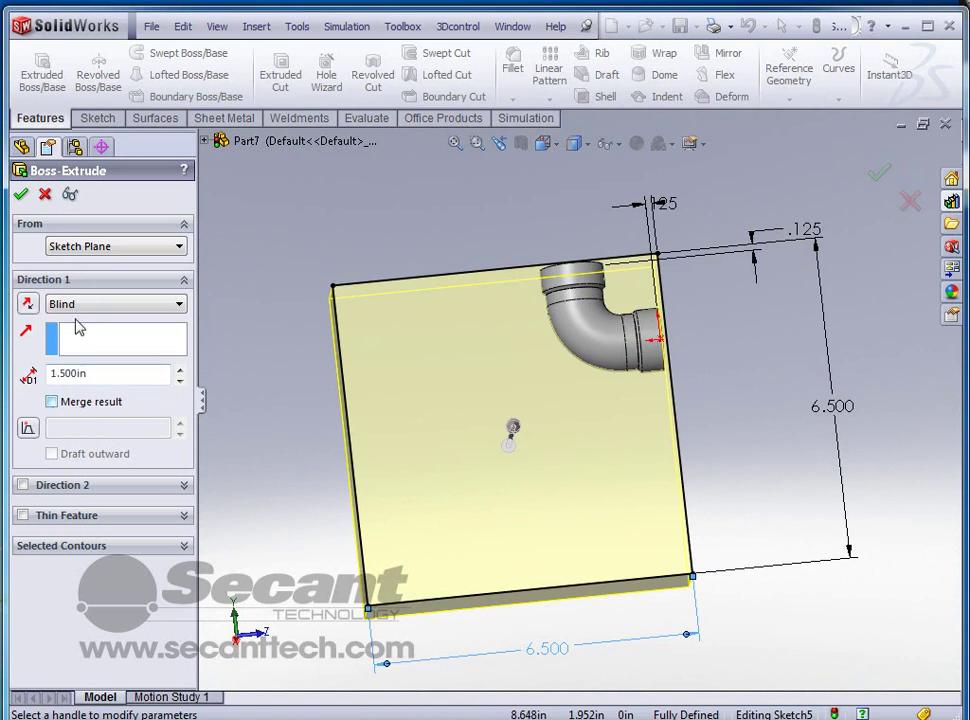
left_click(21, 195)
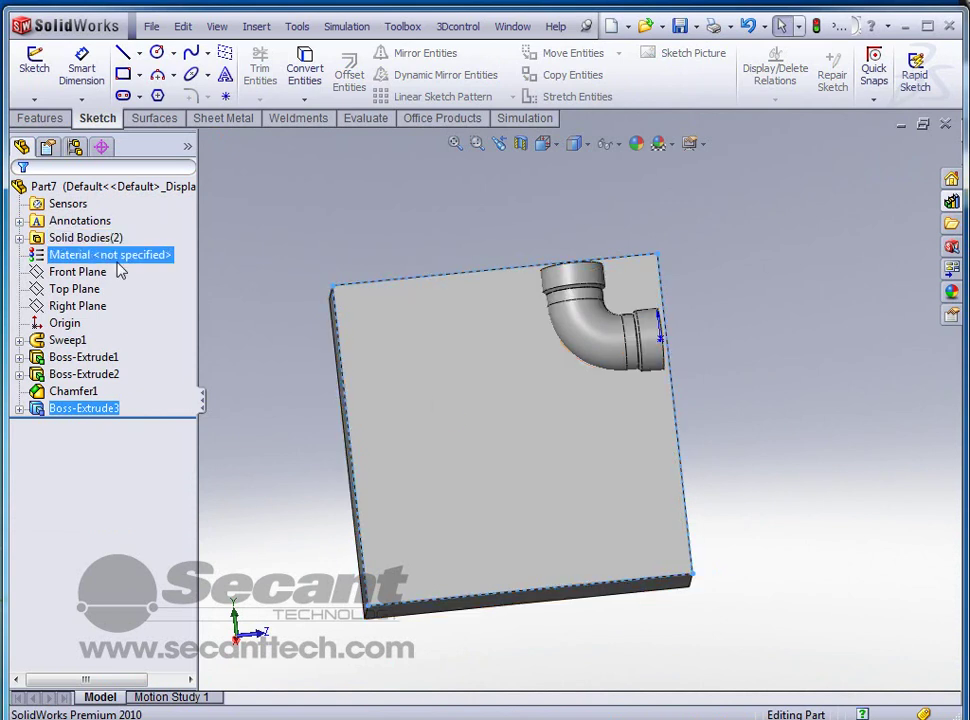
middle_click_drag(422, 413, 502, 403)
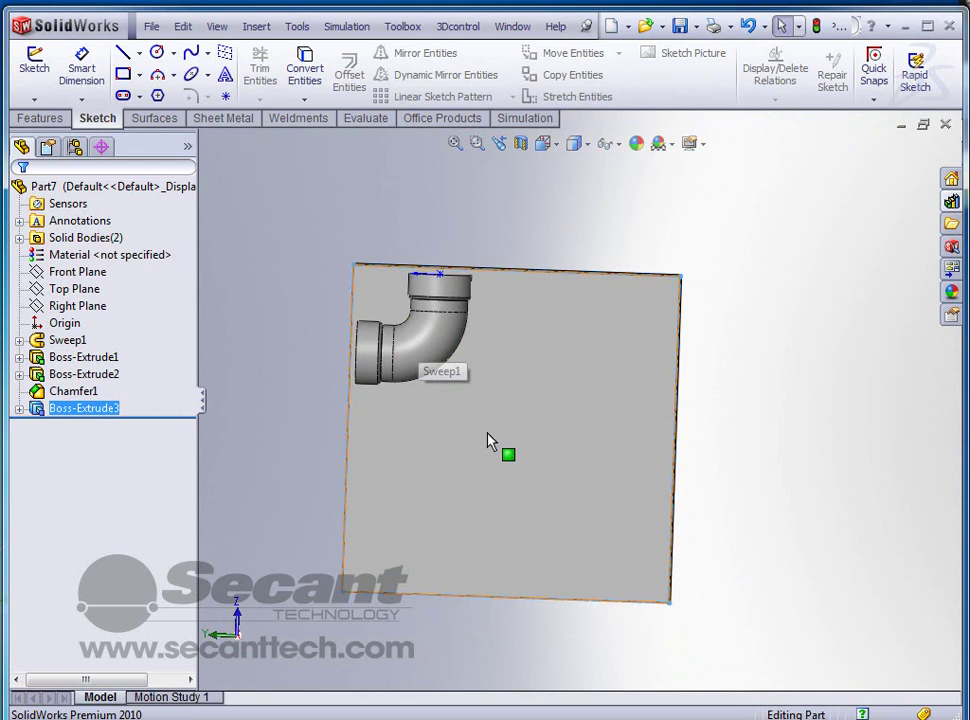
Copy the elbow body with Move/Copy, offset -2.25 in along both Y and Z.
left_click(257, 27)
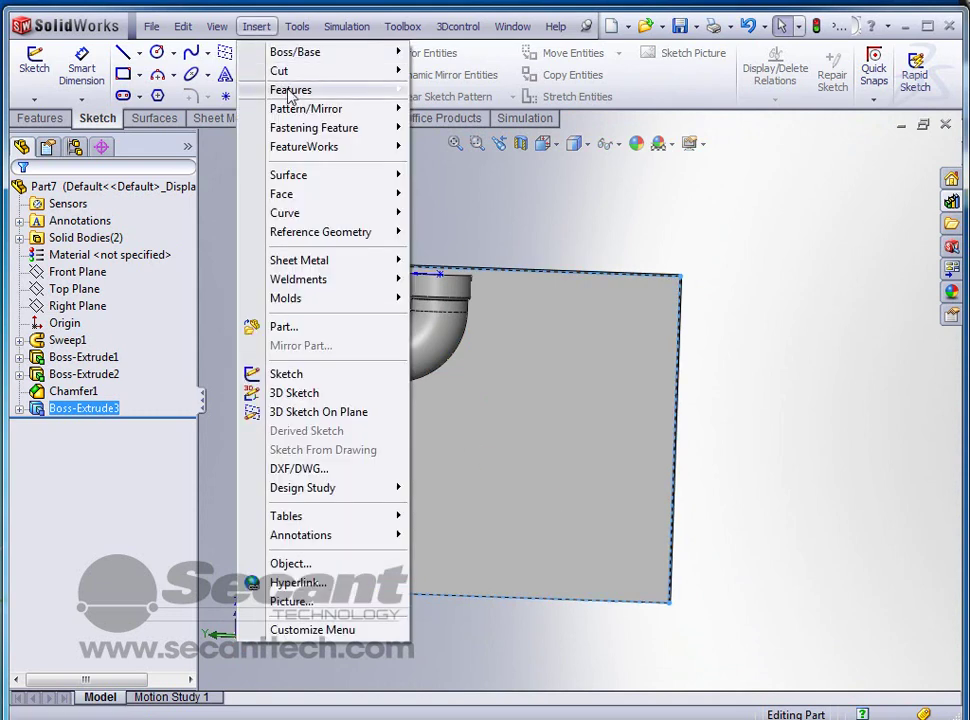
mouse_move(280, 90)
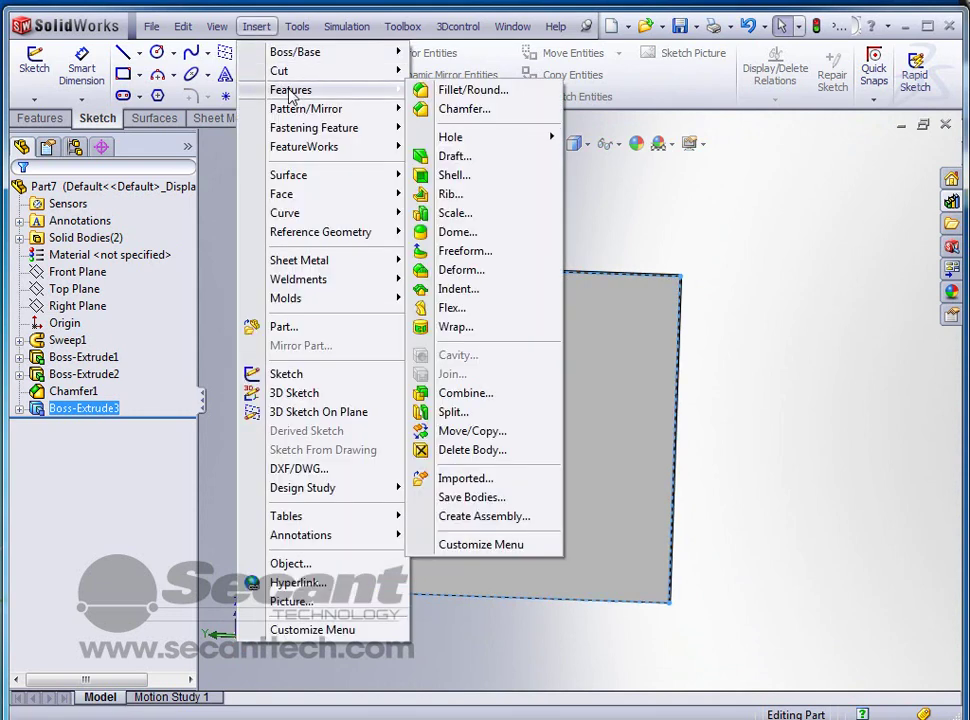
left_click(470, 431)
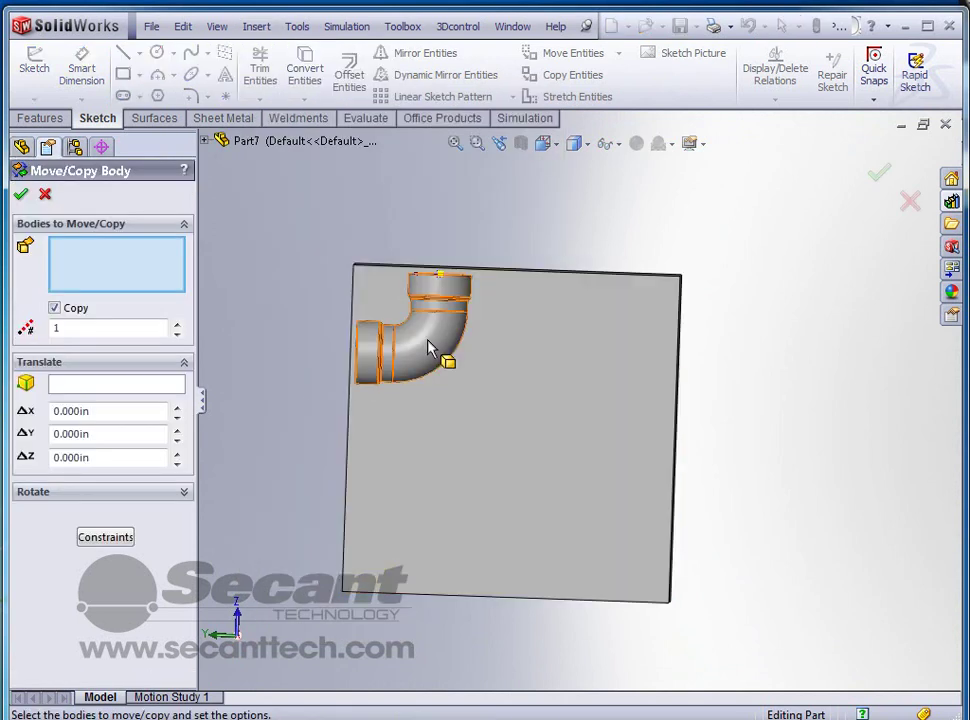
left_click(430, 347)
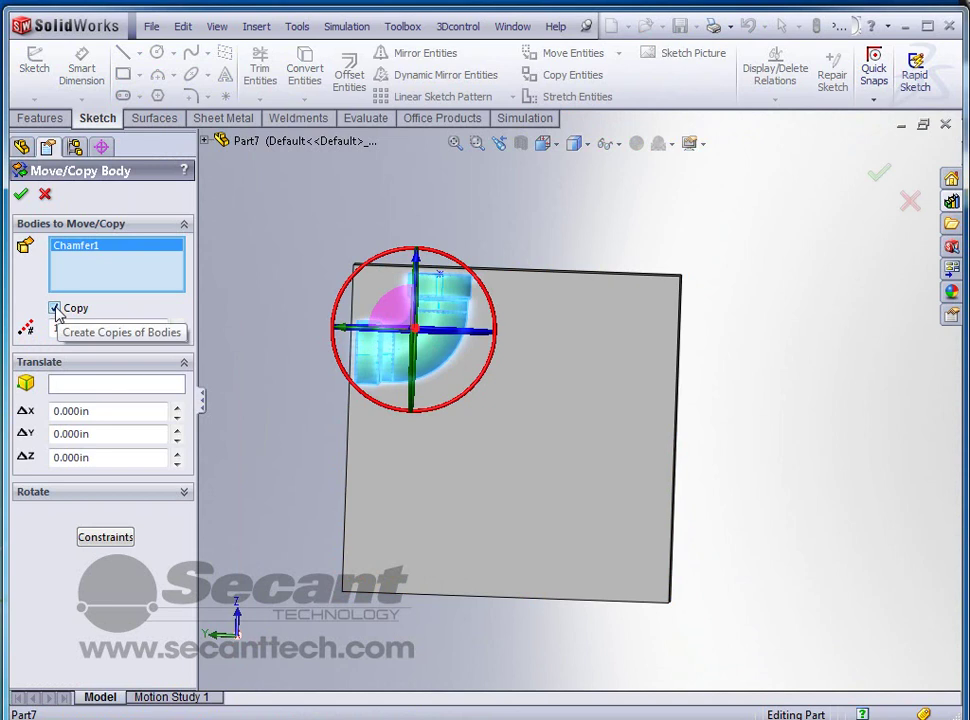
left_click(97, 434)
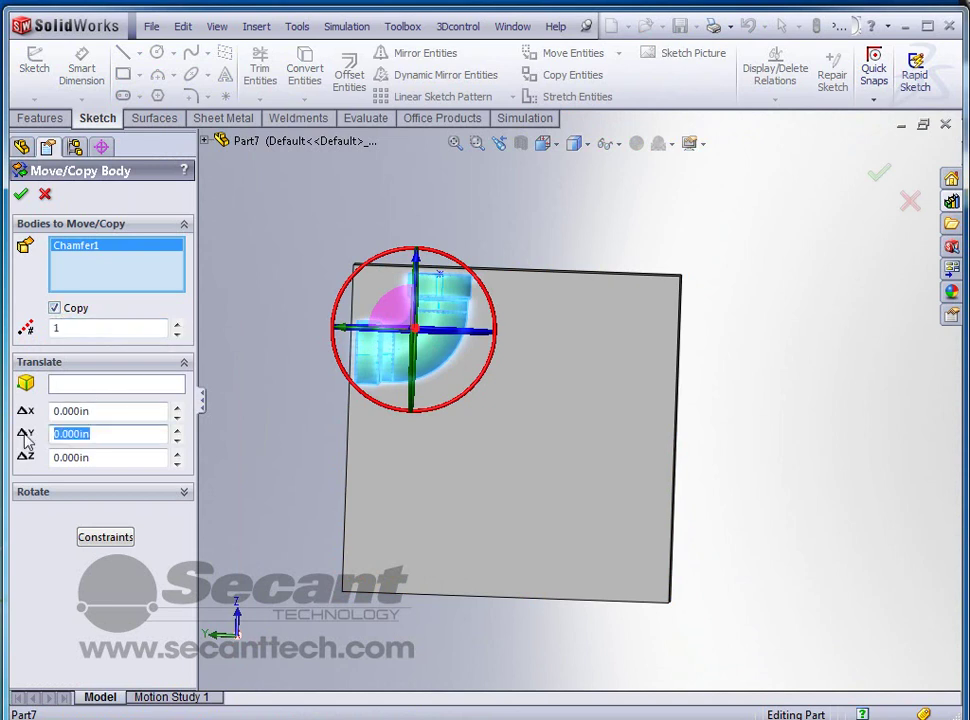
type("1")
type("2.25")
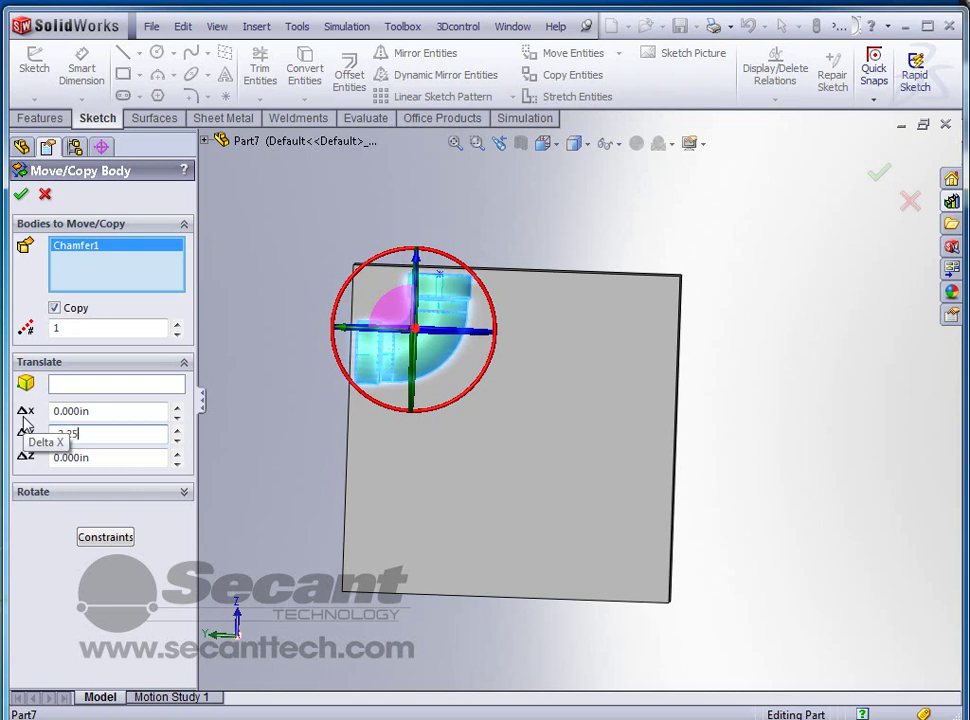
key("Return")
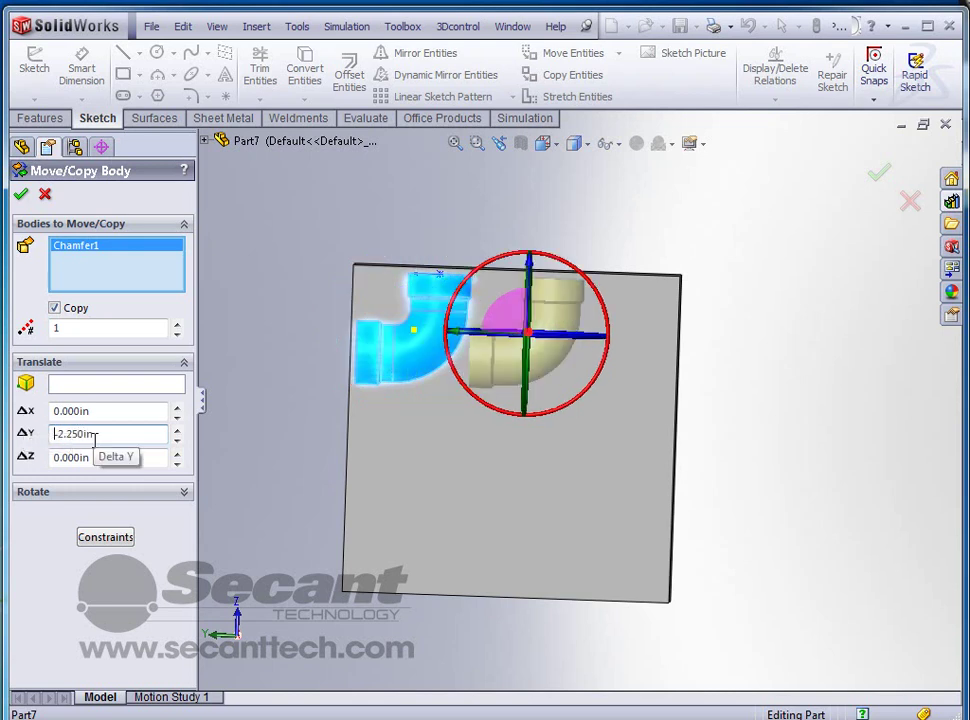
left_click(90, 457)
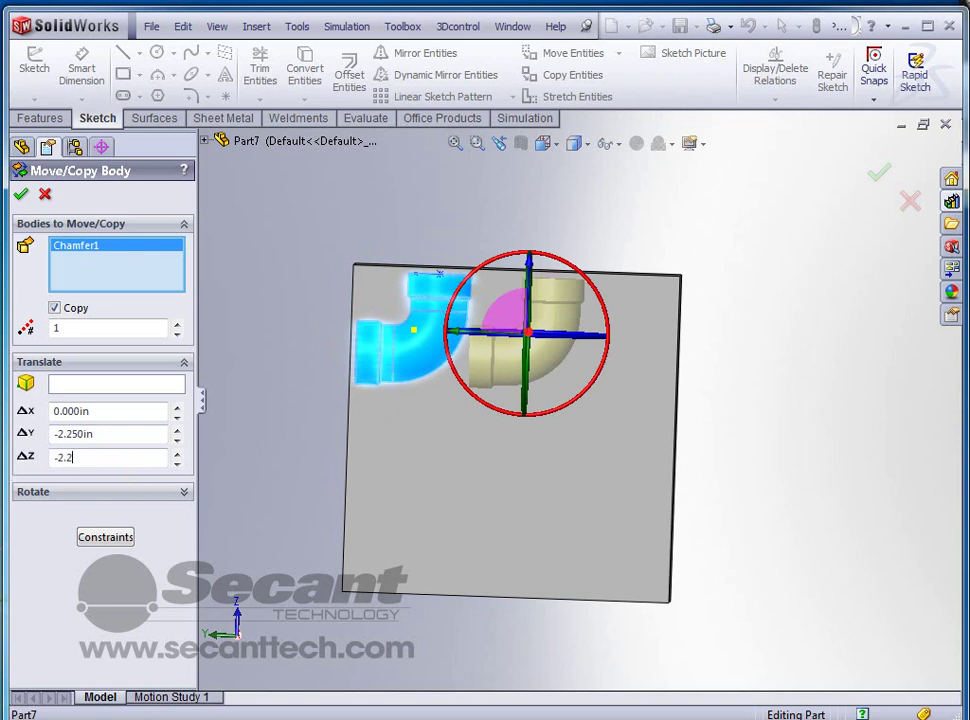
type("-2.25")
key("Return")
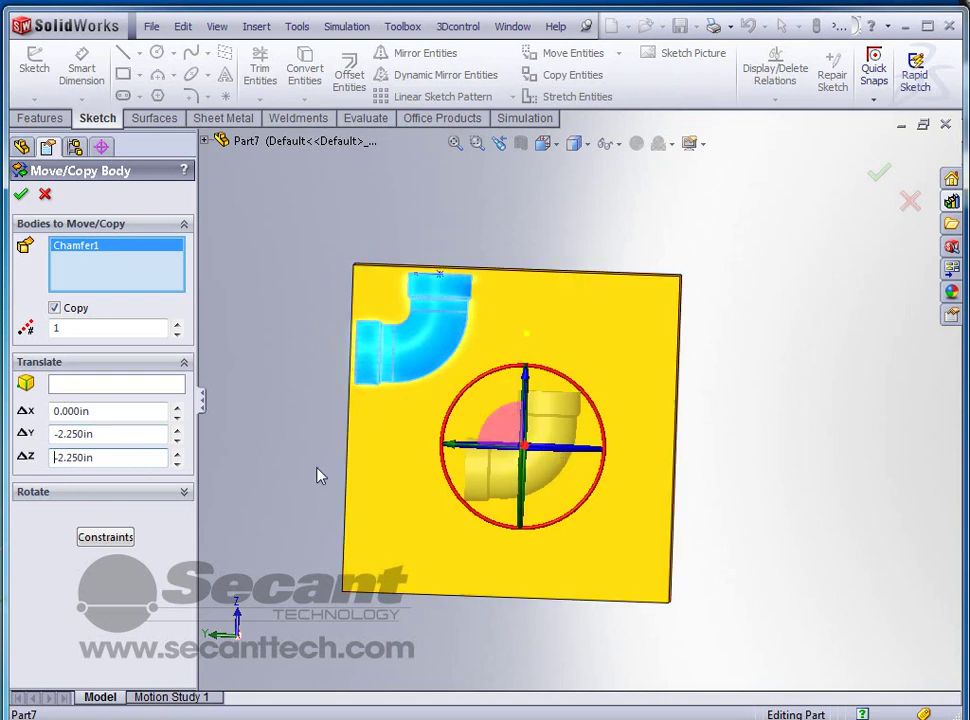
left_click(21, 196)
middle_click_drag(472, 457, 481, 420)
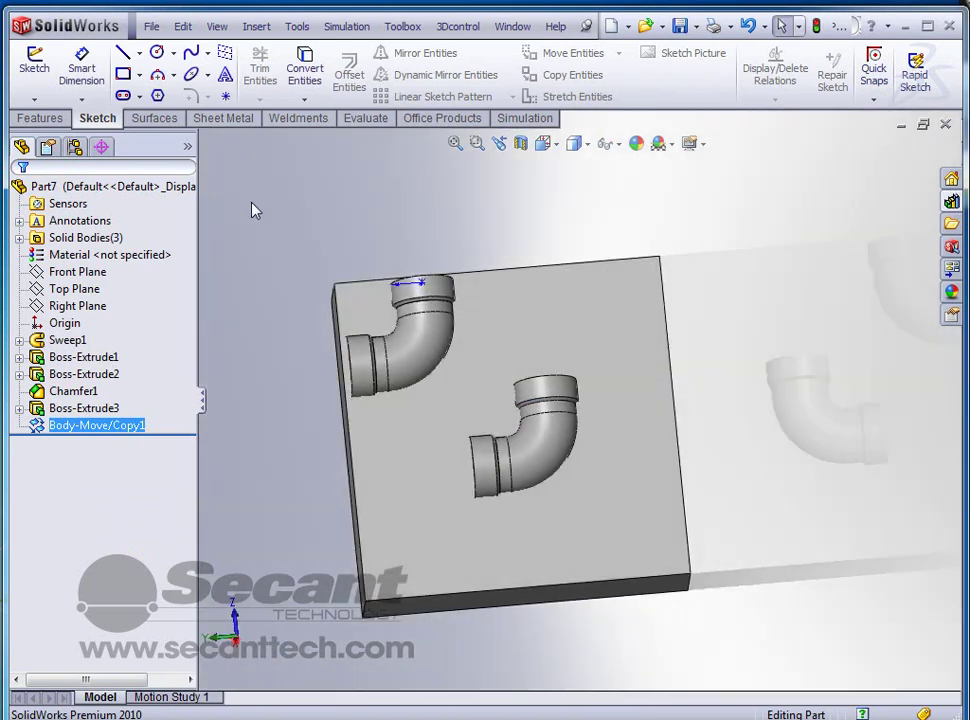
Start a Subtract Combine from the solid bodies and clear its preset body selections.
left_click(19, 238)
left_click(89, 258)
left_click(95, 288, "shift")
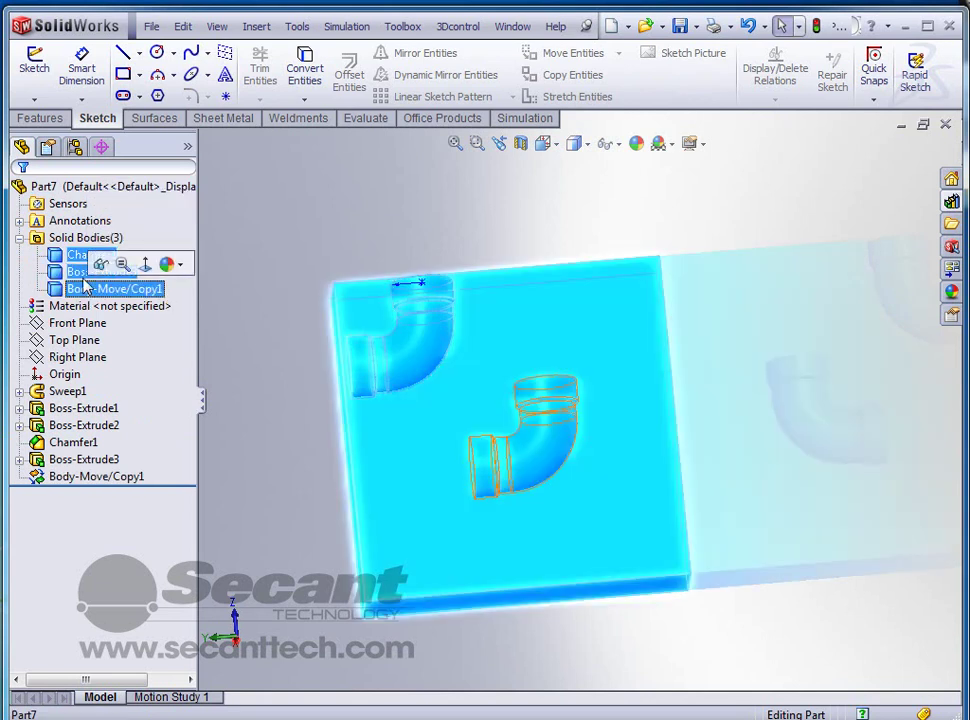
right_click(80, 274)
left_click(118, 380)
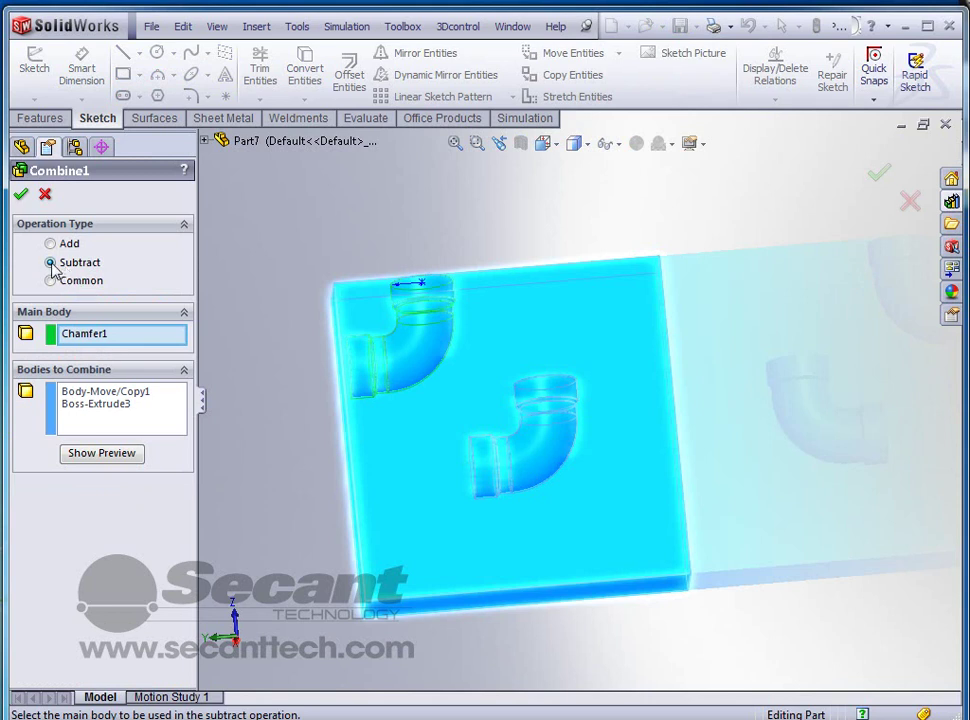
right_click(108, 338)
left_click(155, 343)
right_click(119, 395)
left_click(160, 407)
Subtract the upper and lower elbow bodies from the Boss-Extrude3 plate as main body.
left_click(95, 337)
left_click(401, 444)
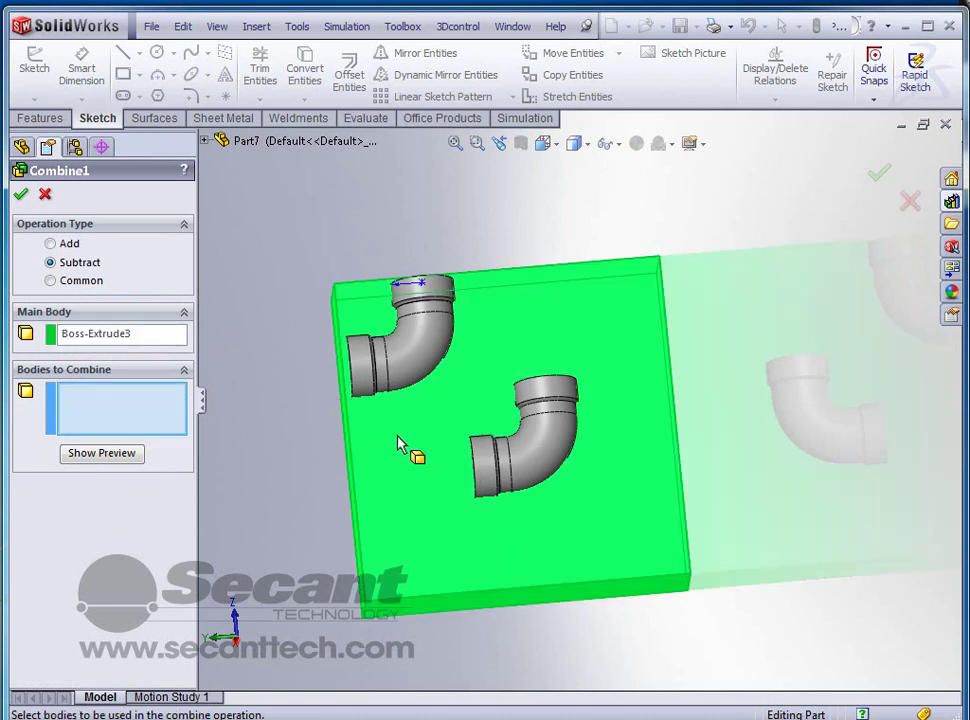
left_click(410, 380)
left_click(530, 450)
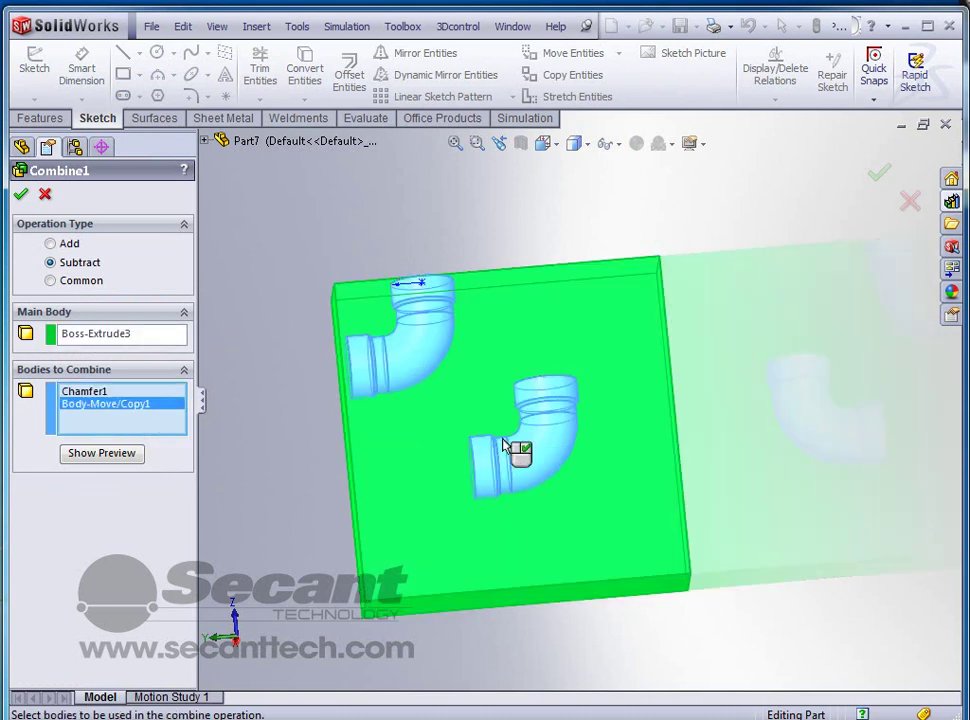
left_click(20, 196)
middle_click_drag(305, 452, 446, 329)
scroll(470, 390, "down", 3)
Cut Through All from the upper elbow's converted half-round top face.
left_click(416, 300)
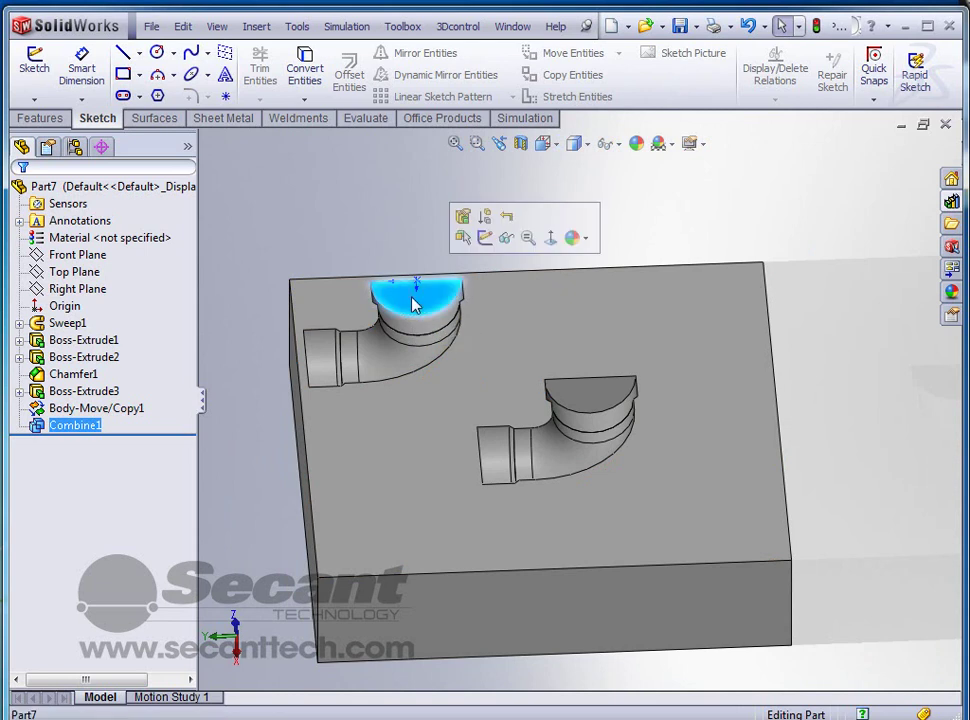
left_click(485, 240)
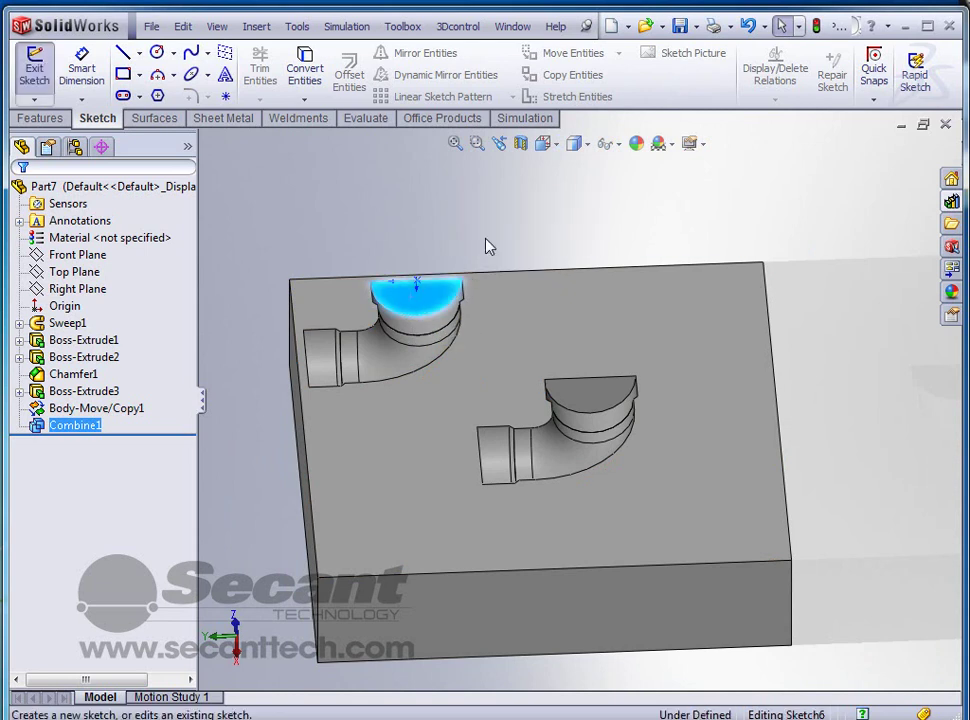
left_click(305, 72)
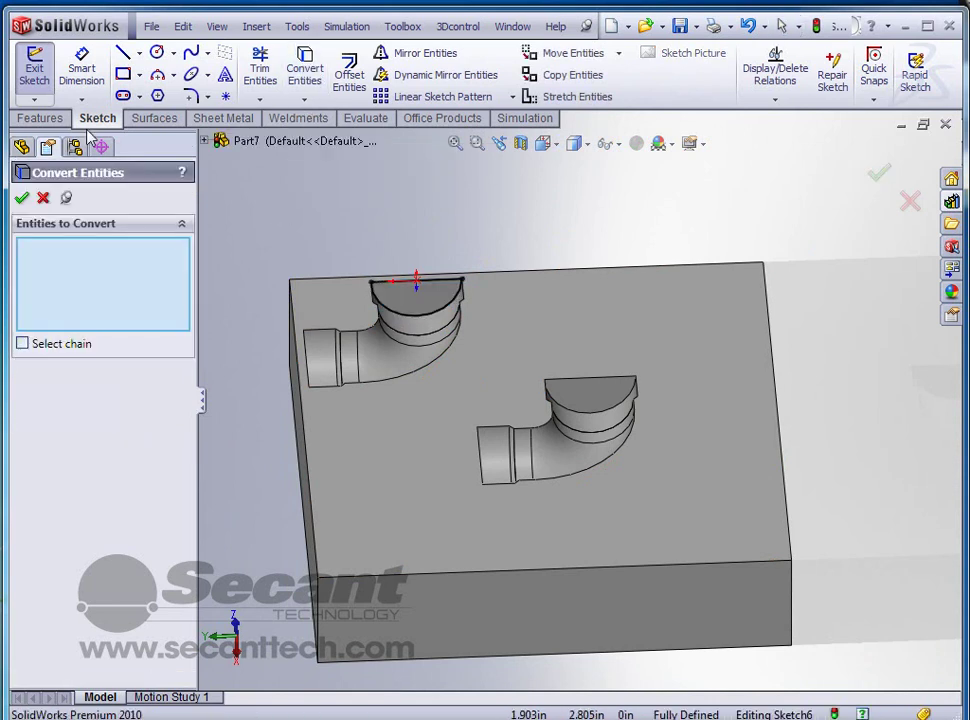
left_click(40, 119)
left_click(281, 72)
left_click(72, 300)
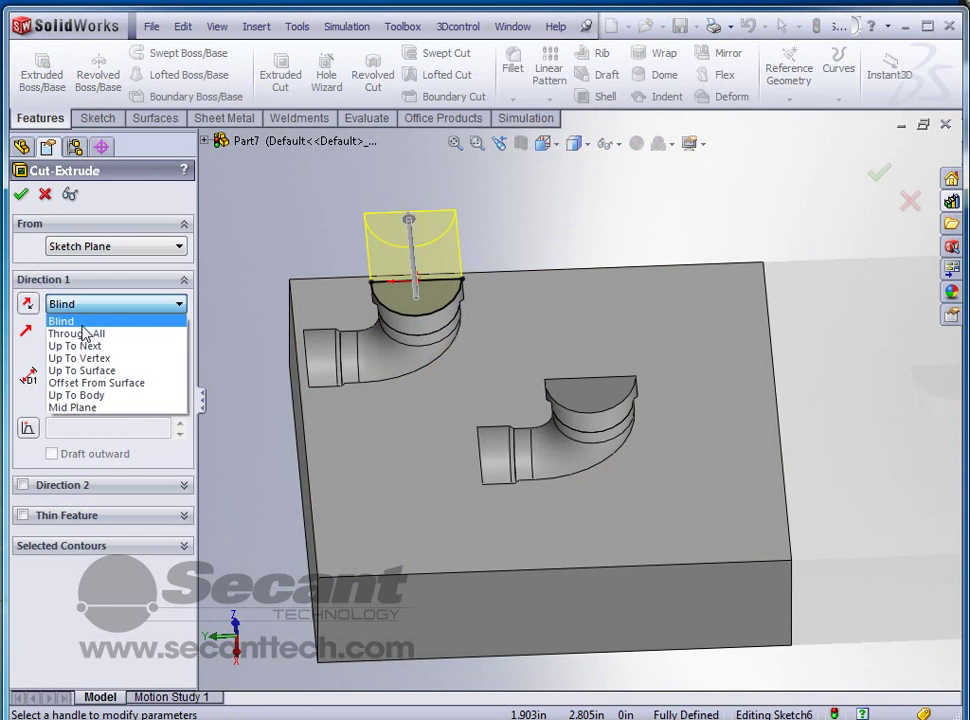
left_click(80, 331)
left_click(21, 192)
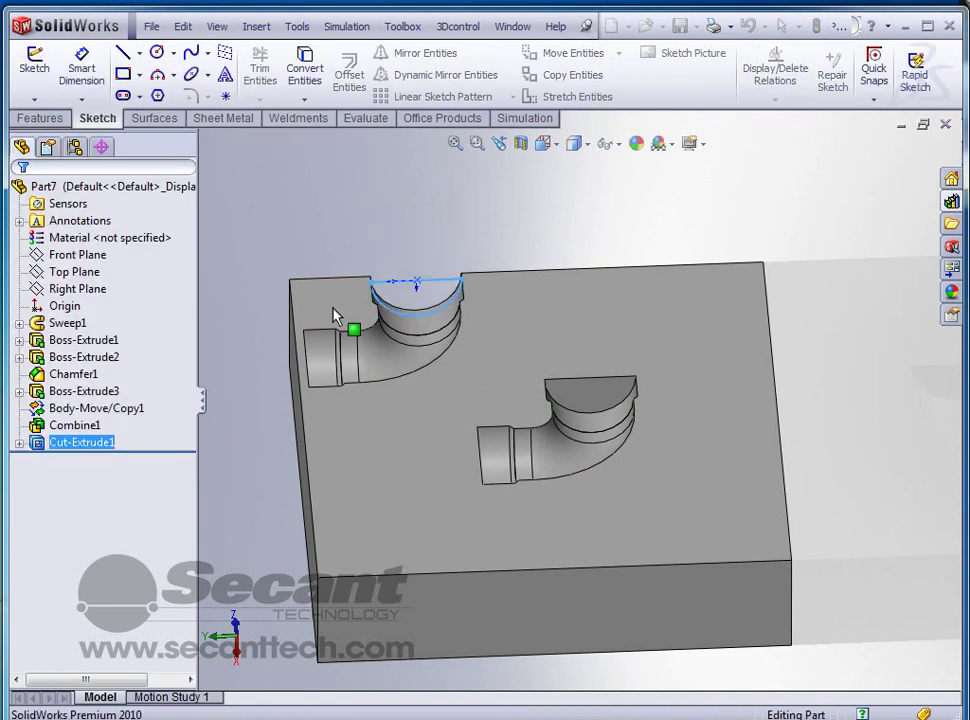
Cut Through All from the second elbow's converted half-round face.
left_click(583, 395)
left_click(651, 331)
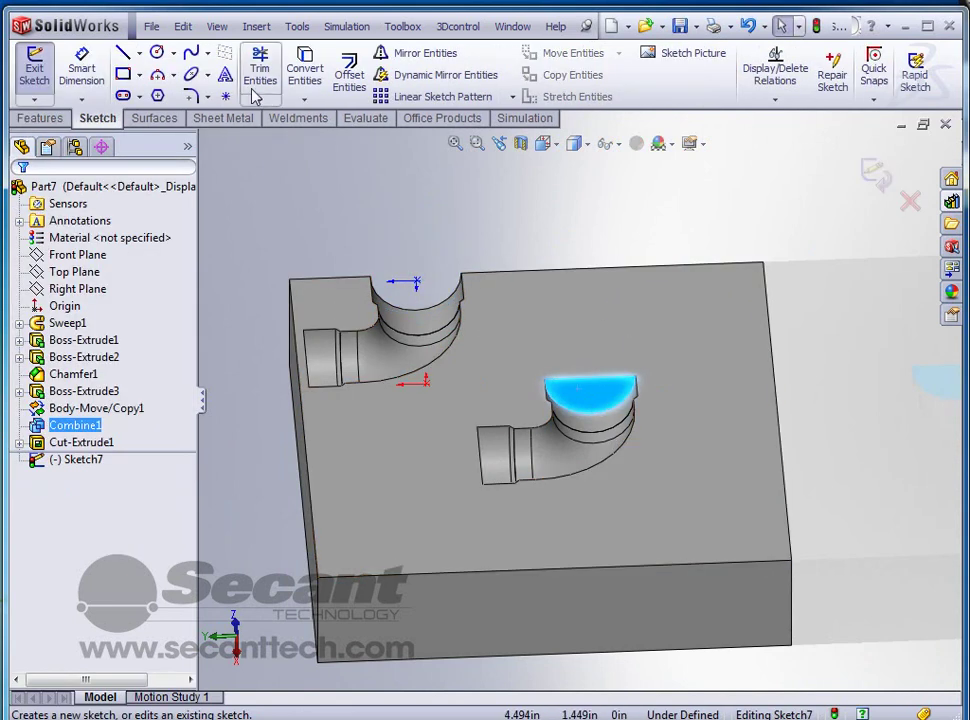
left_click(304, 72)
left_click(38, 119)
left_click(280, 72)
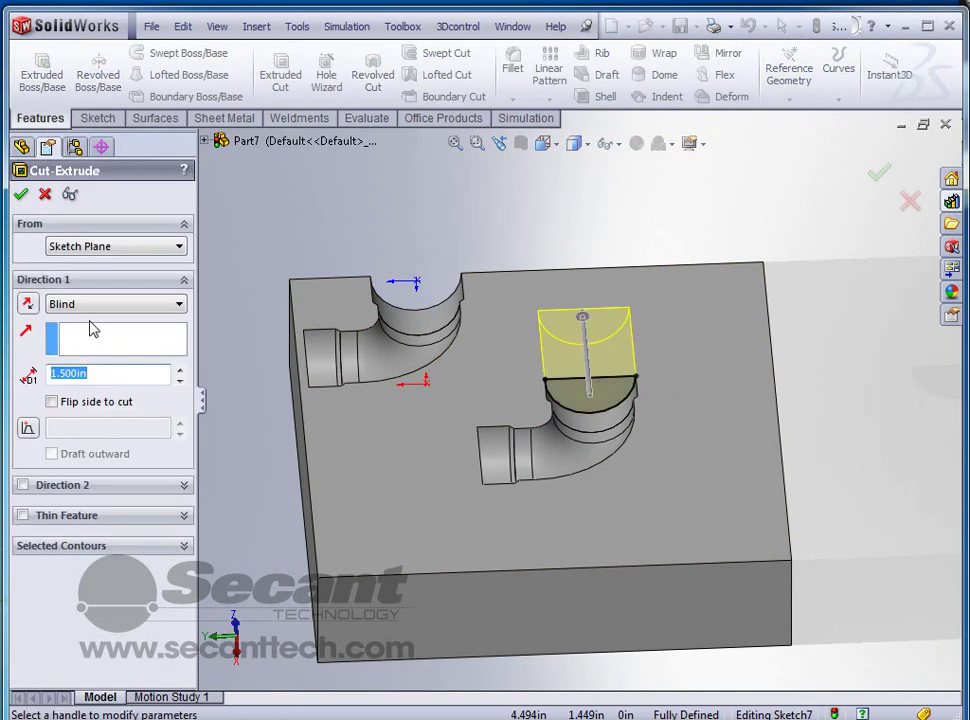
left_click(95, 304)
left_click(85, 332)
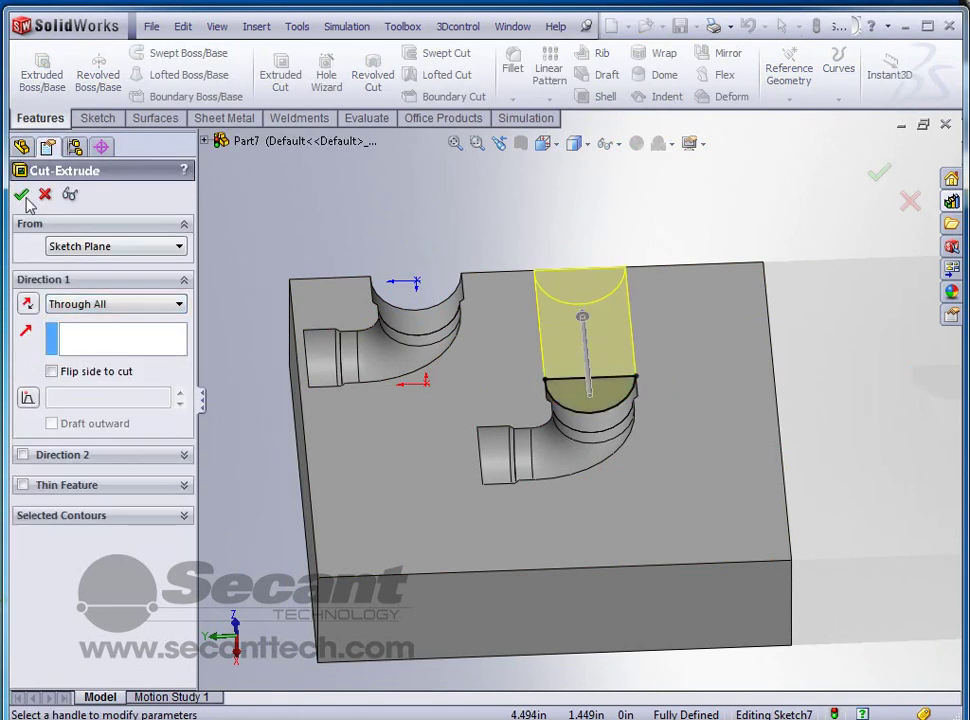
left_click(24, 196)
middle_click_drag(360, 400, 245, 403)
Cut Through All from the converted quarter-round end face.
left_click(559, 276)
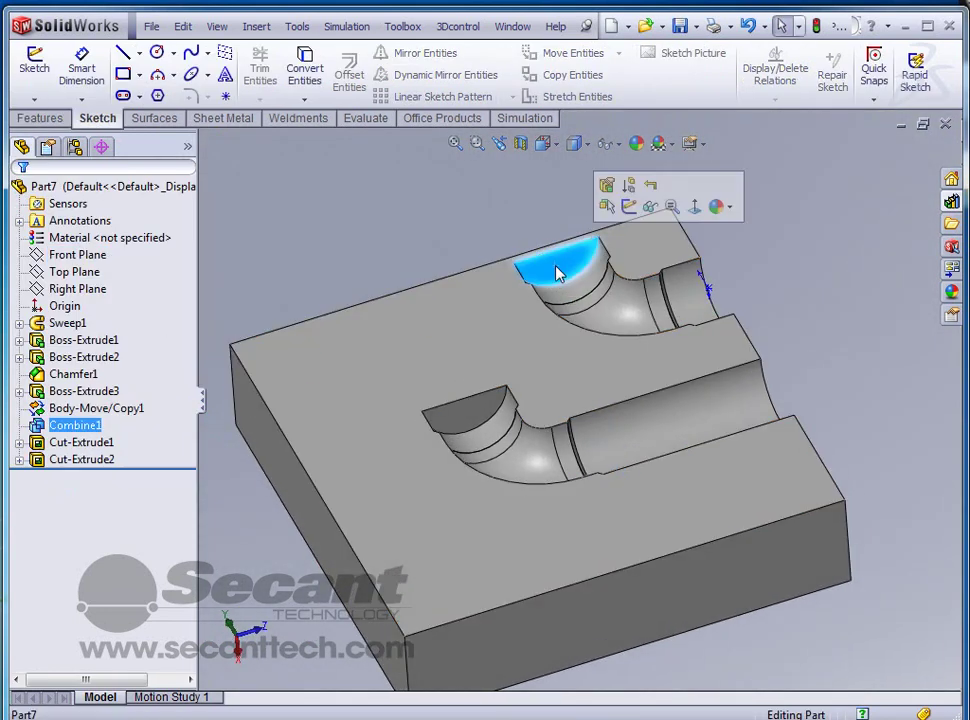
left_click(630, 214)
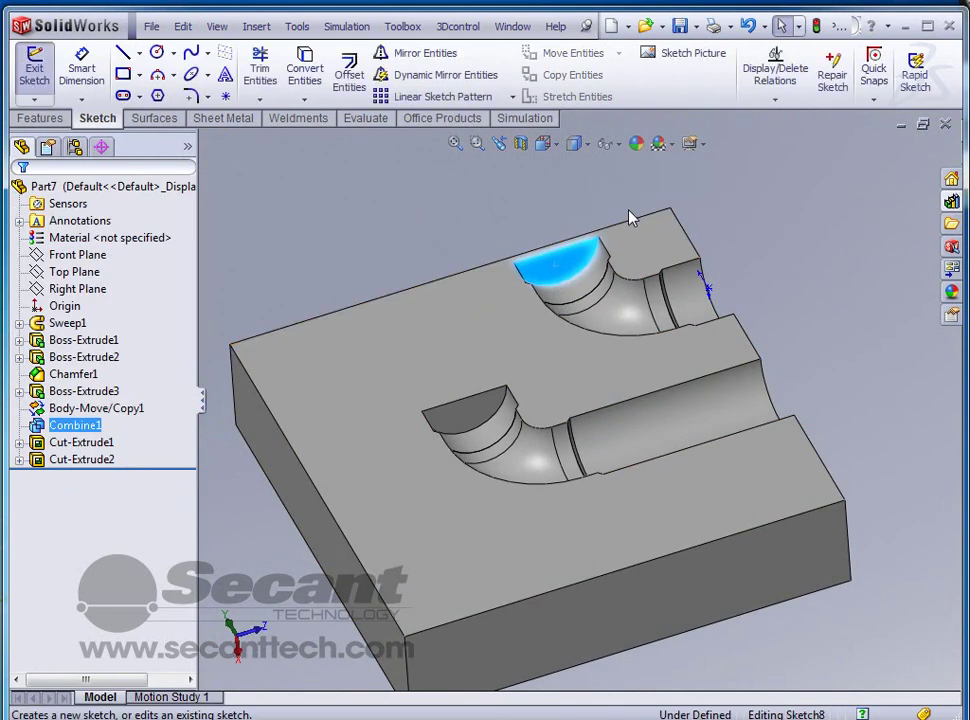
left_click(300, 80)
left_click(40, 118)
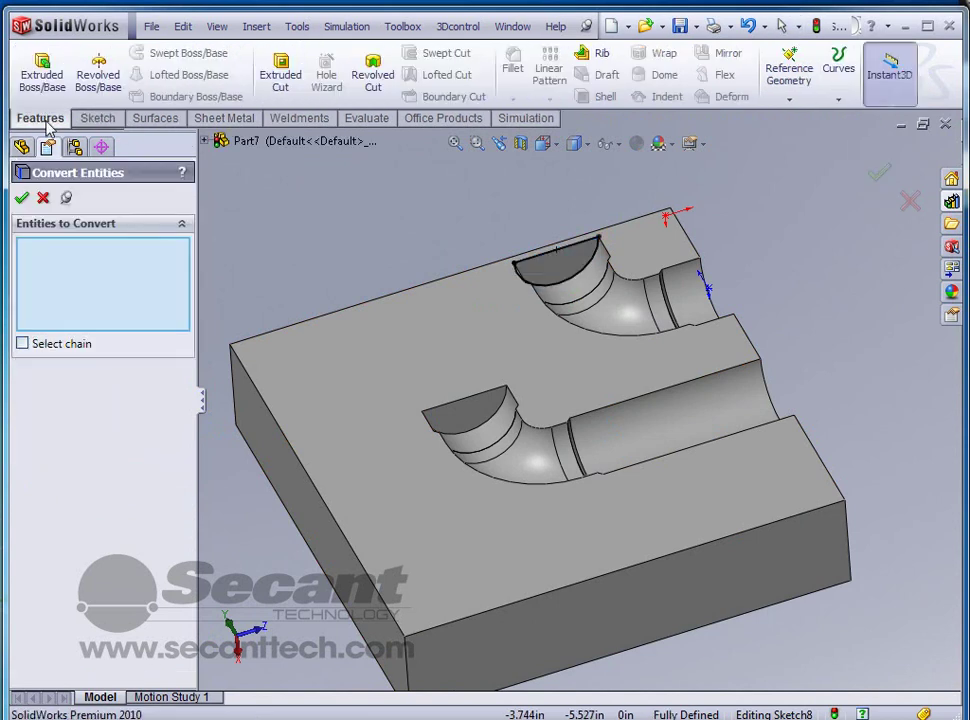
left_click(287, 82)
left_click(95, 305)
left_click(93, 330)
left_click(21, 194)
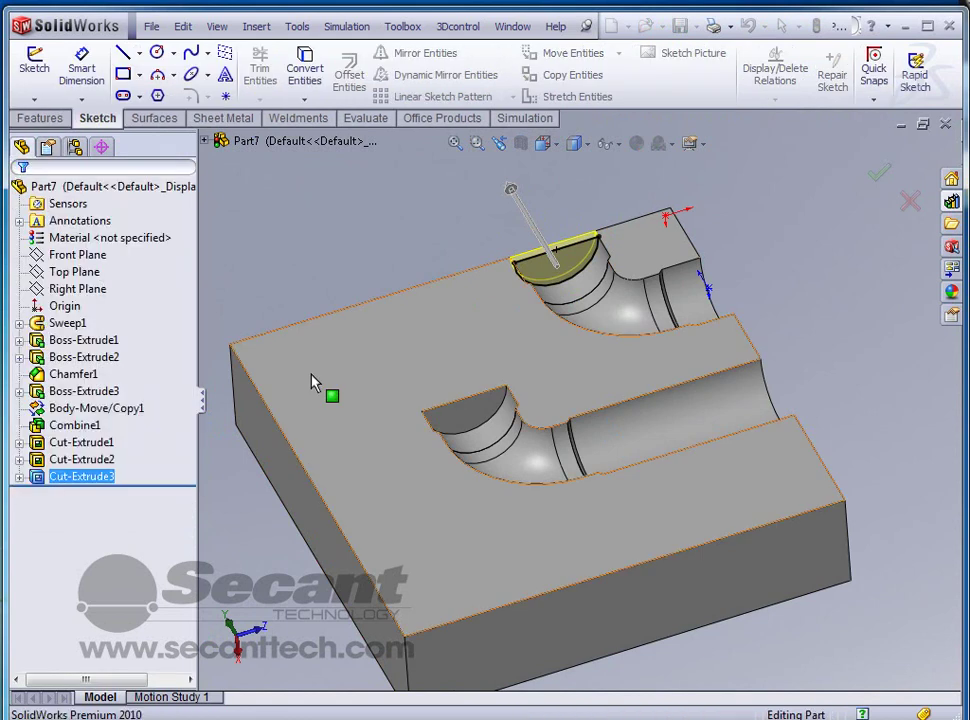
Cut Through All from the last remaining semicircular end face.
left_click(466, 418)
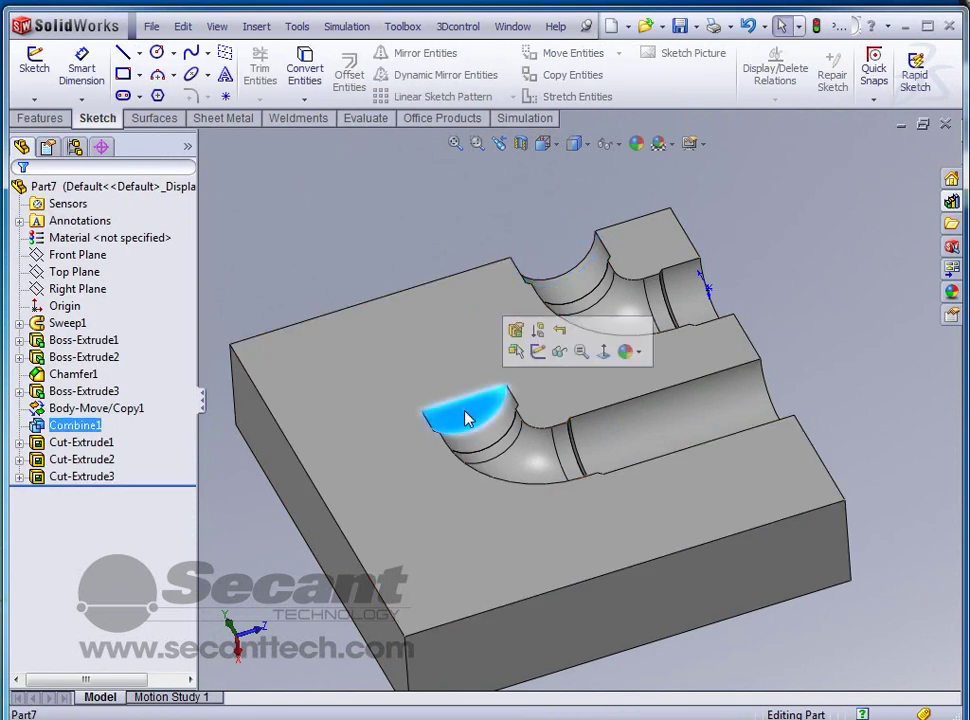
left_click(538, 352)
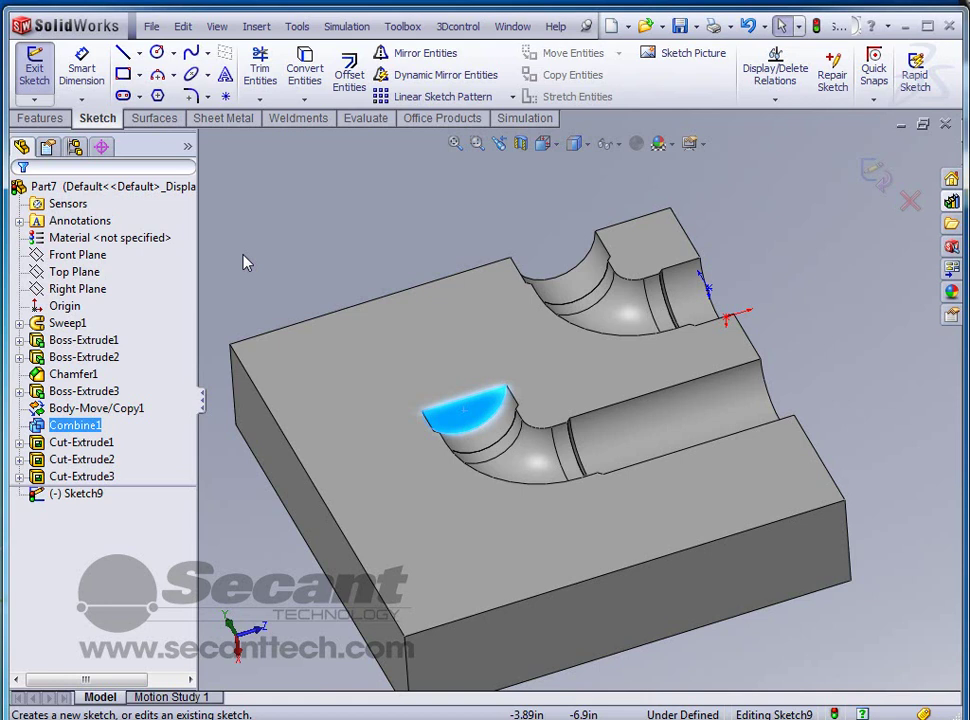
left_click(306, 70)
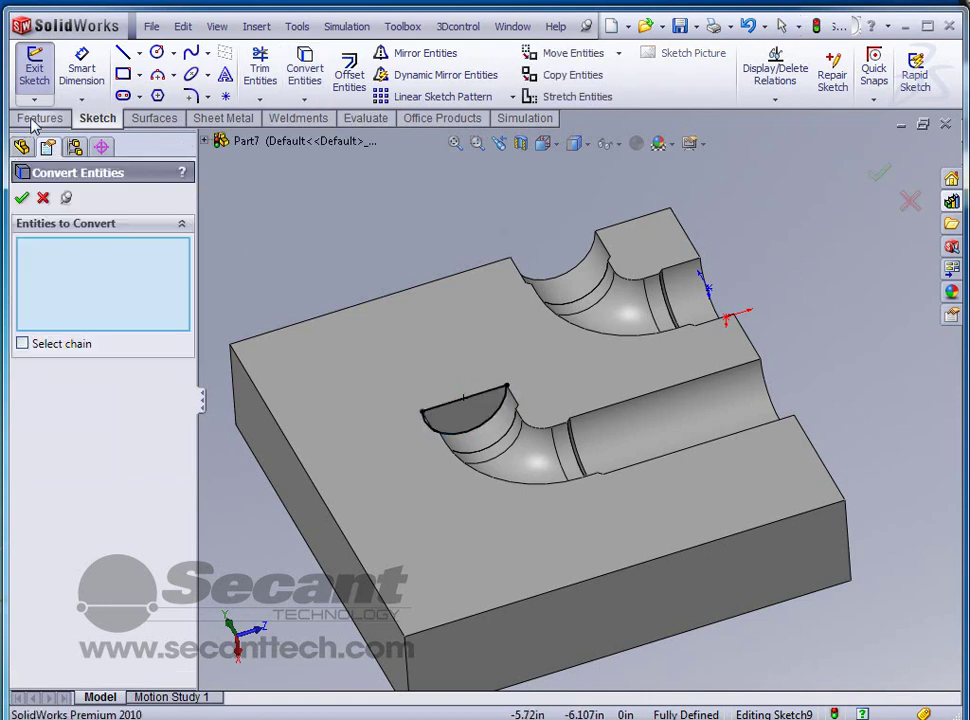
left_click(37, 118)
left_click(279, 75)
left_click(115, 306)
left_click(86, 330)
left_click(21, 195)
mouse_move(390, 310)
middle_mouse_down()
mouse_move(420, 284)
mouse_move(530, 334)
mouse_move(526, 372)
middle_mouse_up()
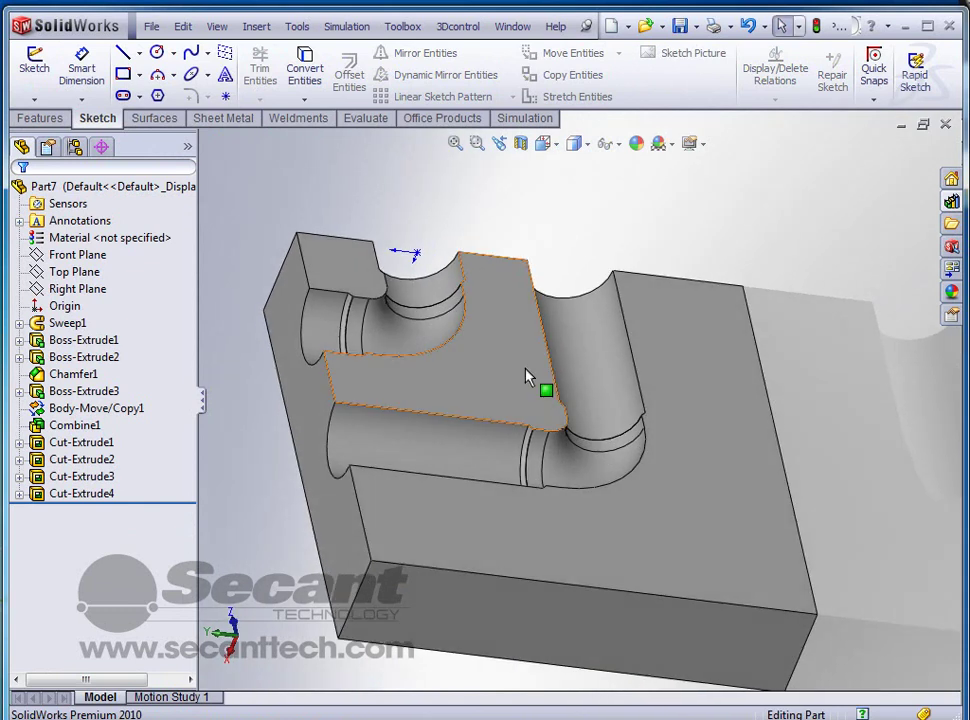
Start a Distance-distance chamfer, backing out of an accidental Fillet.
left_click(42, 119)
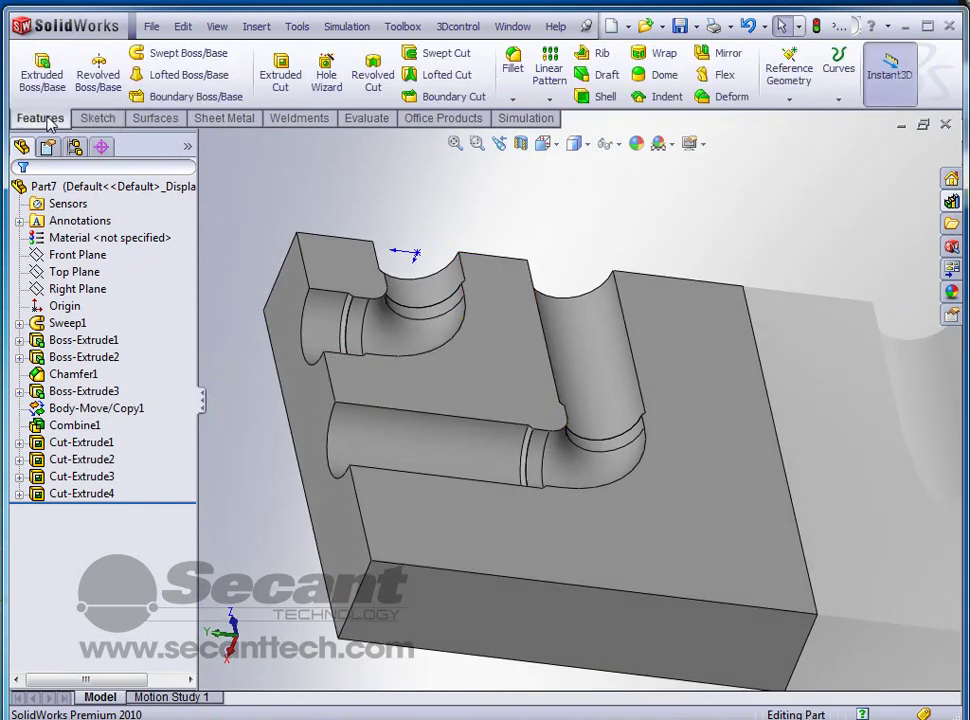
left_click(514, 110)
left_click(537, 117)
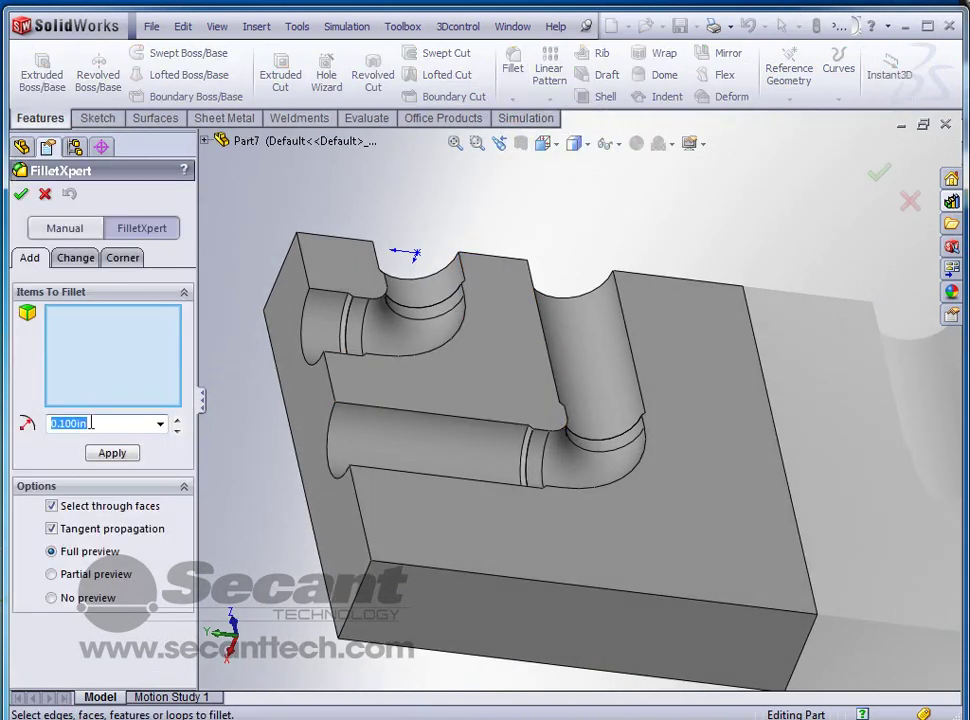
left_click(46, 195)
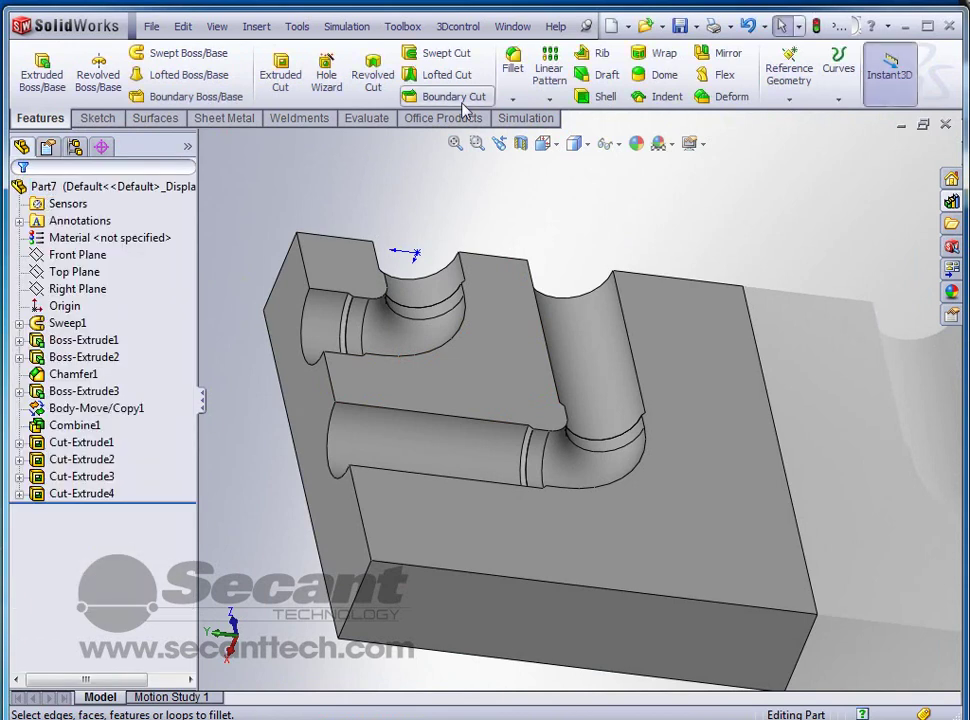
left_click(512, 100)
left_click(545, 137)
left_click(51, 335)
Chamfer the four cavity-opening edges at 0.060 in by 0.060 in.
left_click(307, 362)
left_click(331, 461)
left_click(410, 290)
left_click(572, 303)
left_click(20, 194)
middle_click_drag(250, 400, 288, 398)
middle_click_drag(467, 380, 520, 368)
Mirror the Chamfer2 block half about its Boss-Extrude3 parting face as a separate body.
left_click(520, 376)
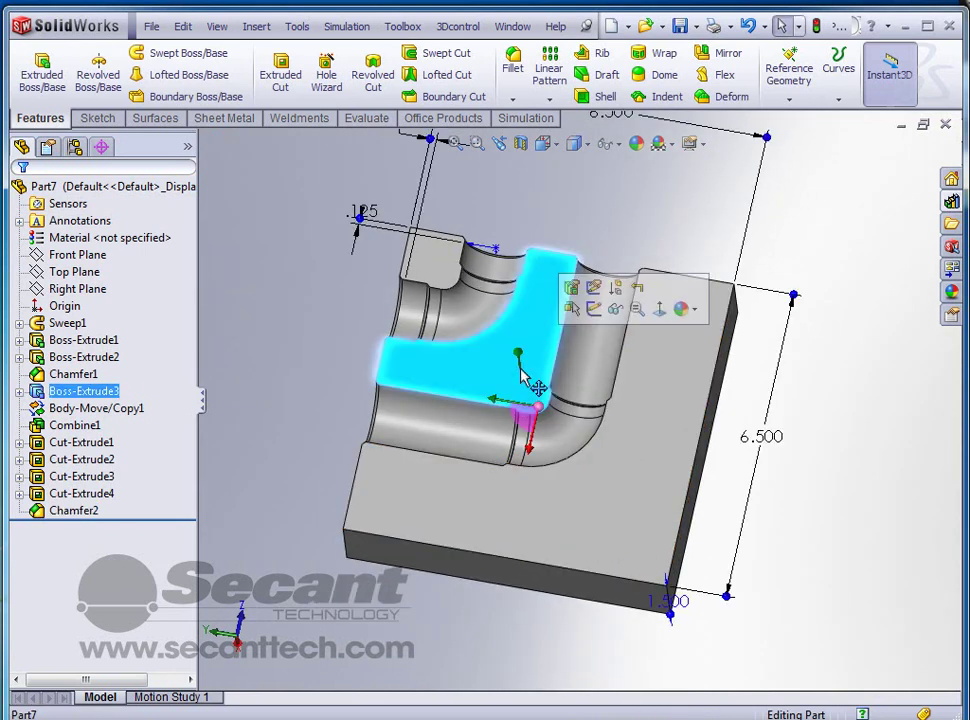
left_click(724, 60)
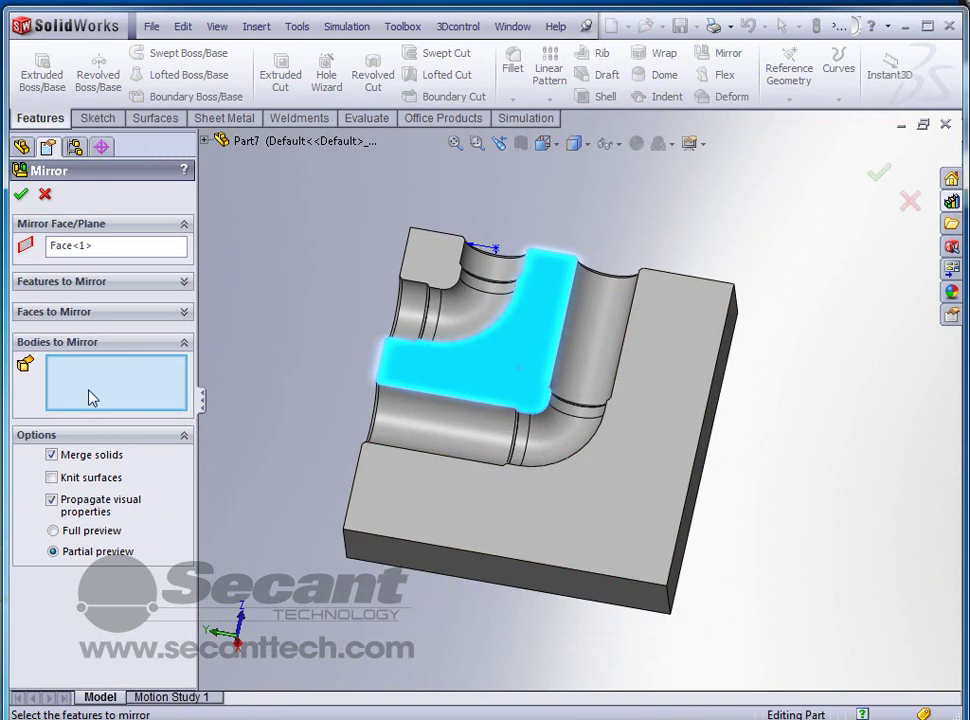
left_click(445, 507)
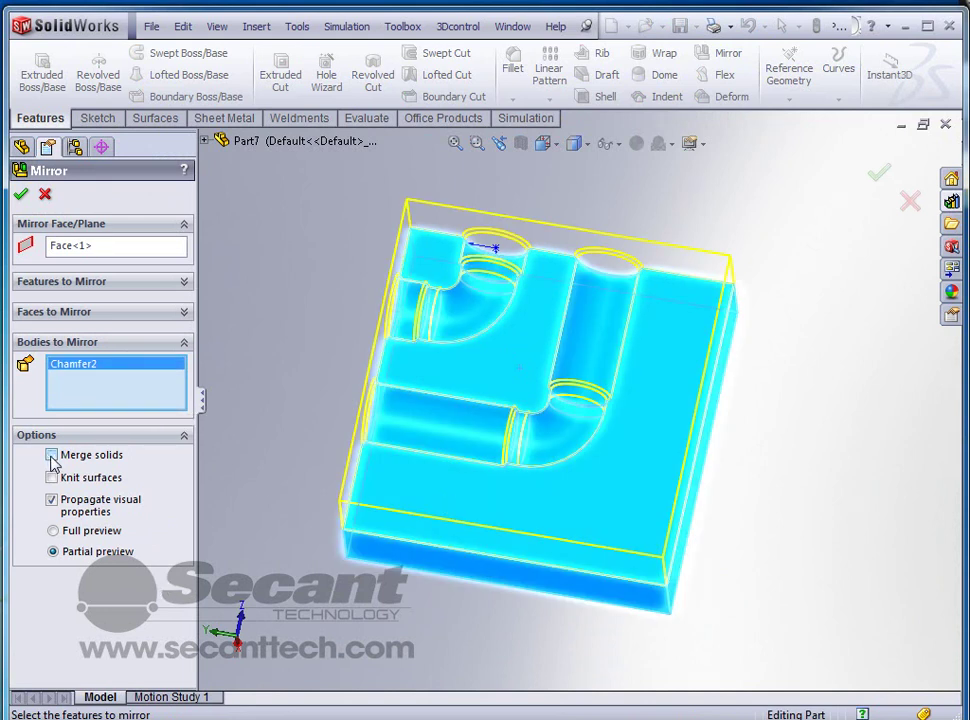
left_click(22, 195)
middle_click_drag(320, 461, 434, 480)
middle_click_drag(476, 434, 488, 408)
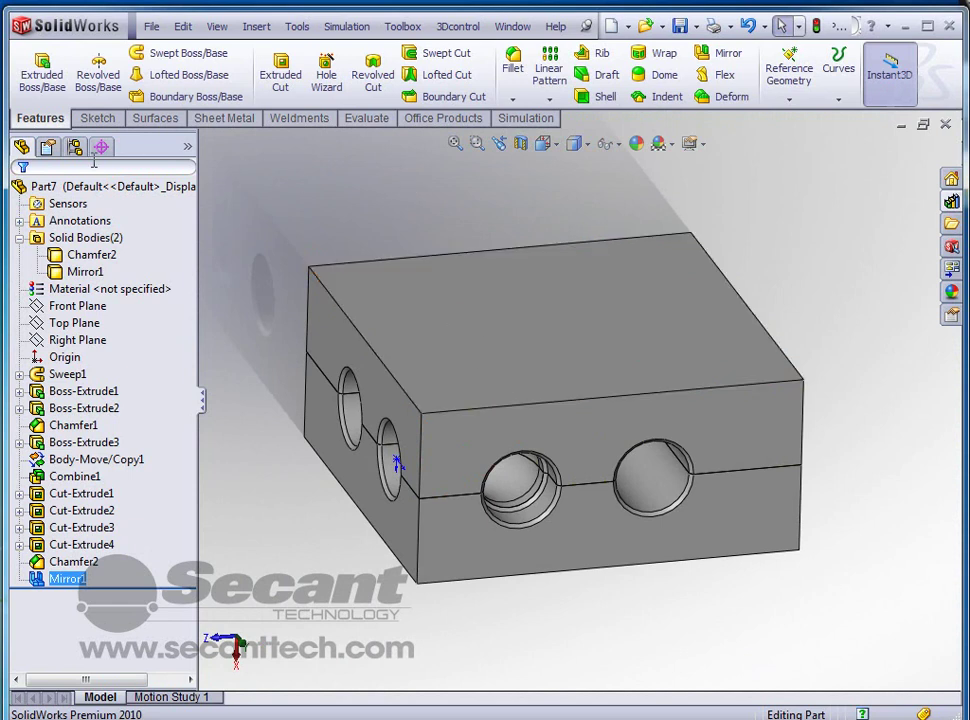
Insert a design table from the file Design Table For Fittings.xlsx.
left_click(257, 26)
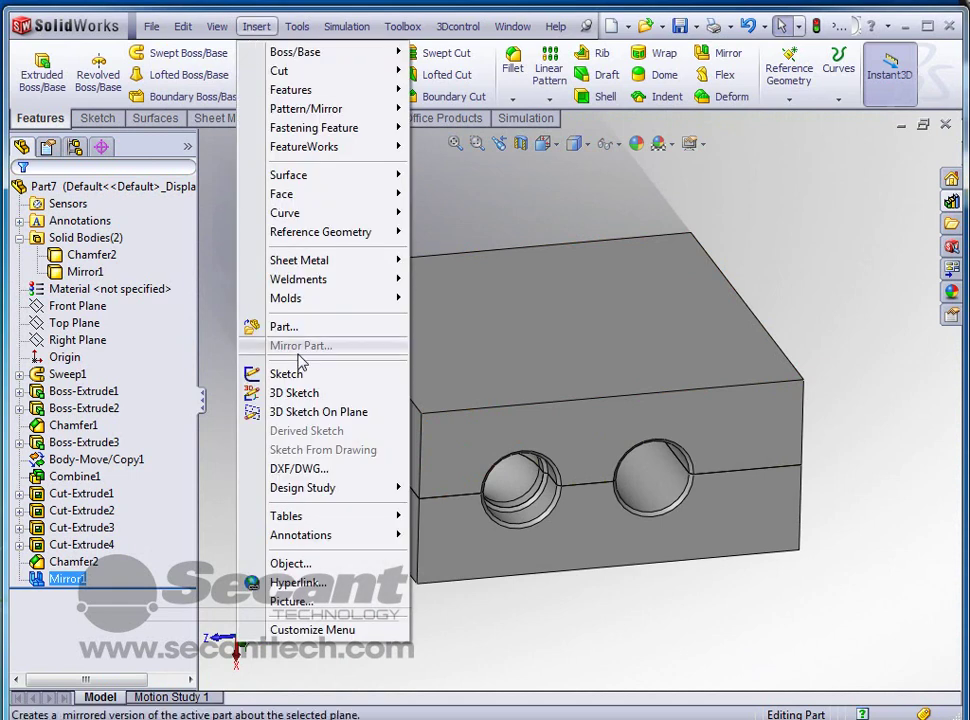
mouse_move(316, 518)
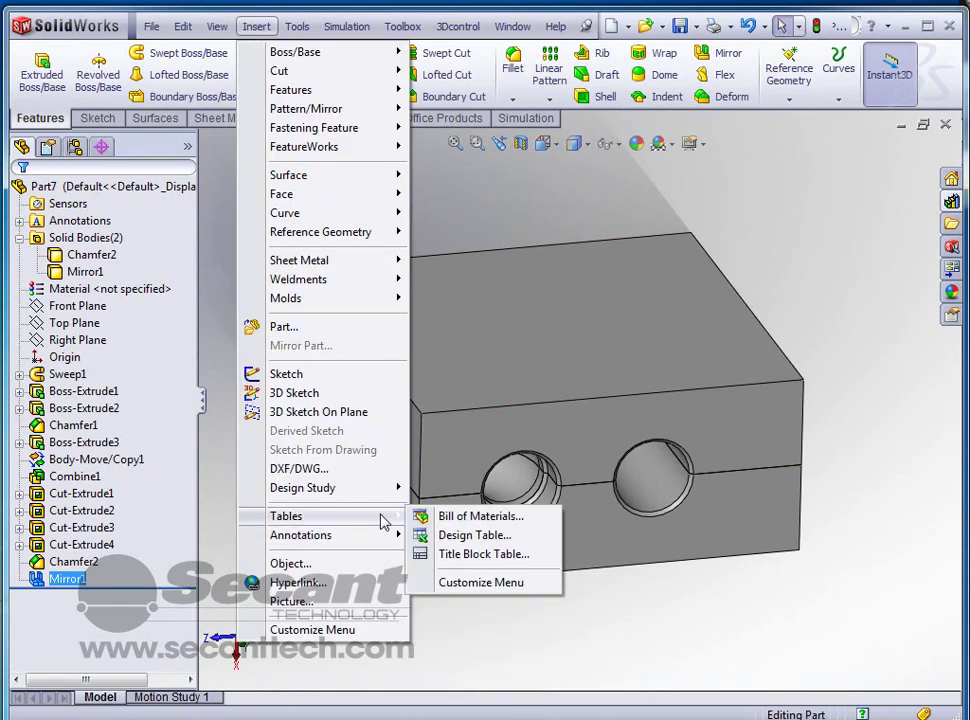
left_click(466, 535)
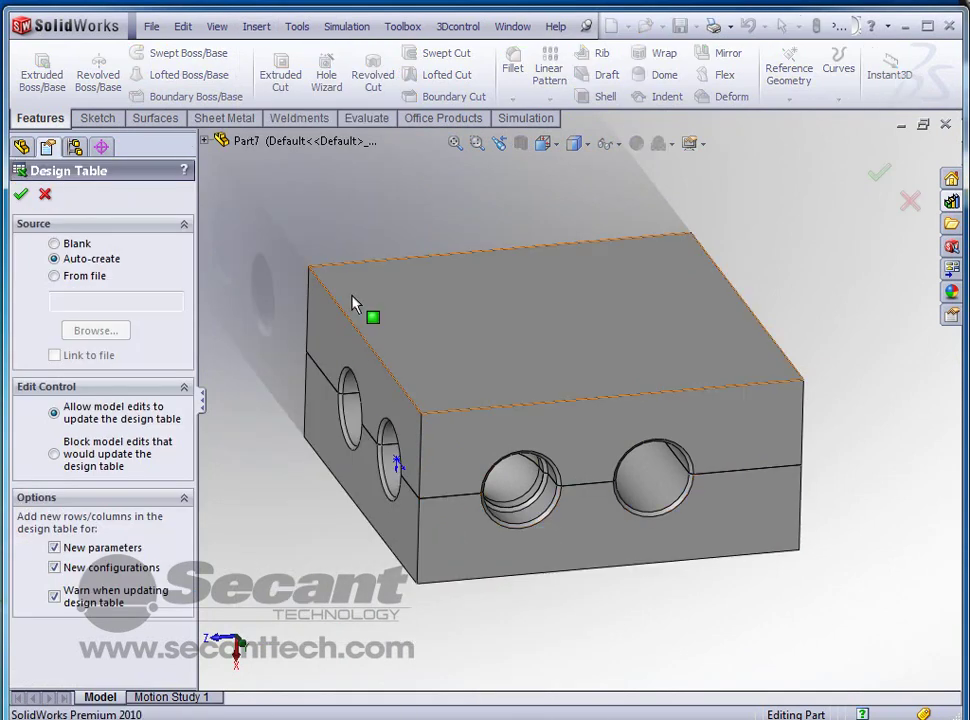
left_click(54, 277)
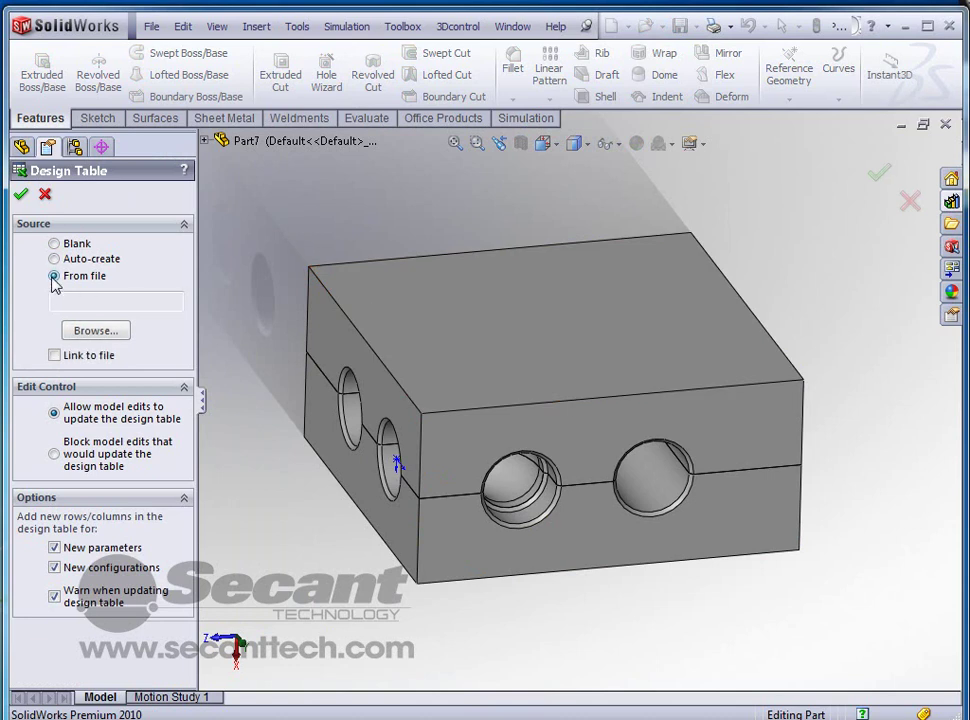
left_click(95, 331)
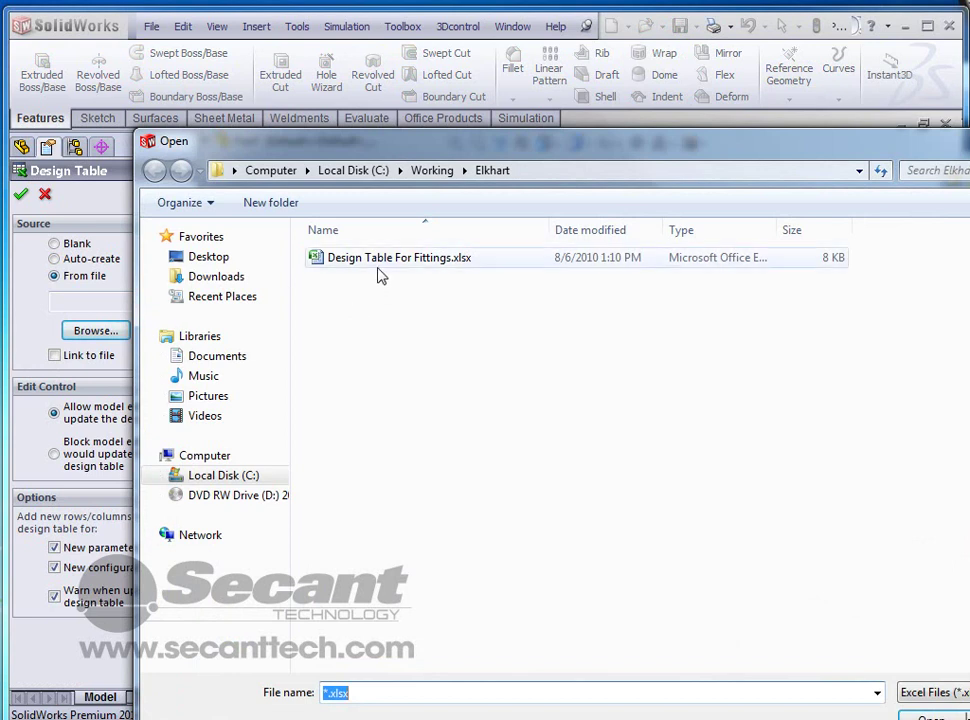
left_click(392, 265)
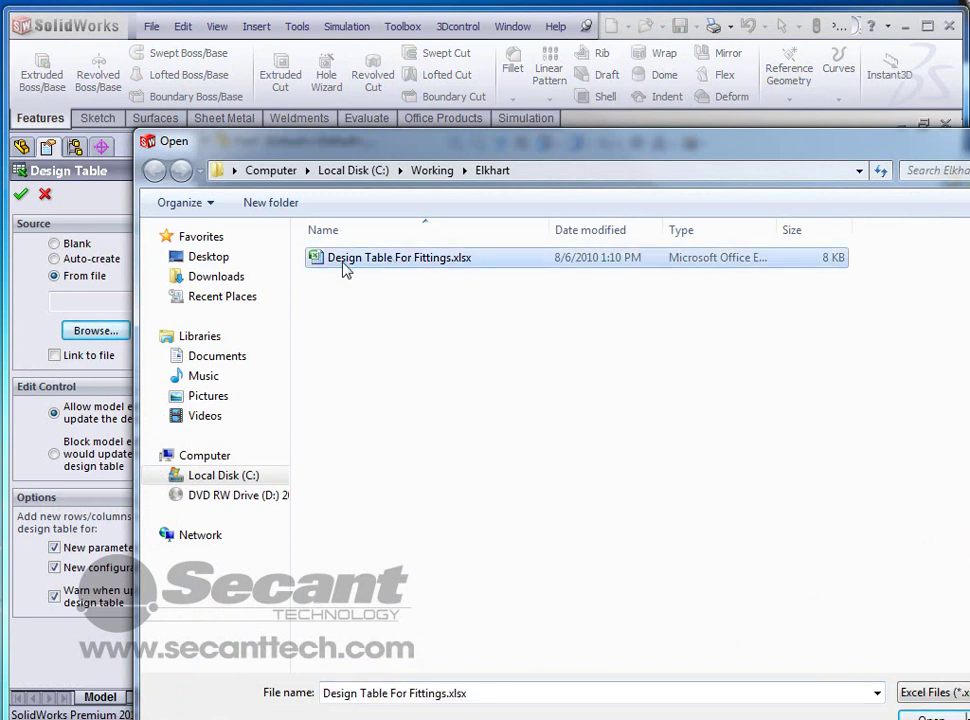
left_click(930, 716)
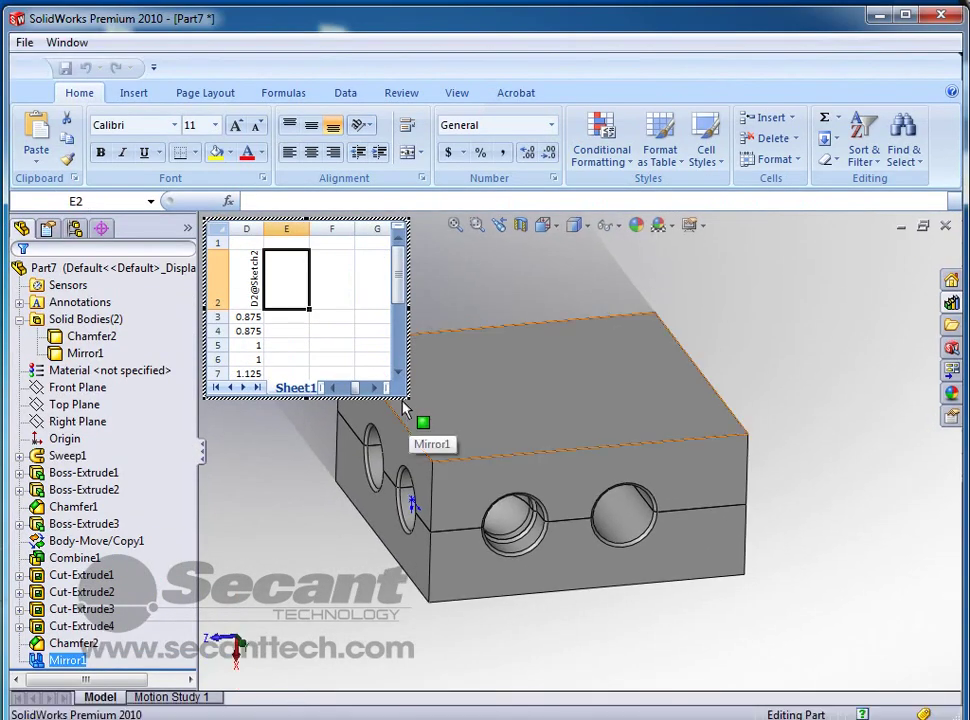
Widen the embedded Excel table, then close it to generate configurations 31296–31300.
left_click_drag(406, 398, 508, 414)
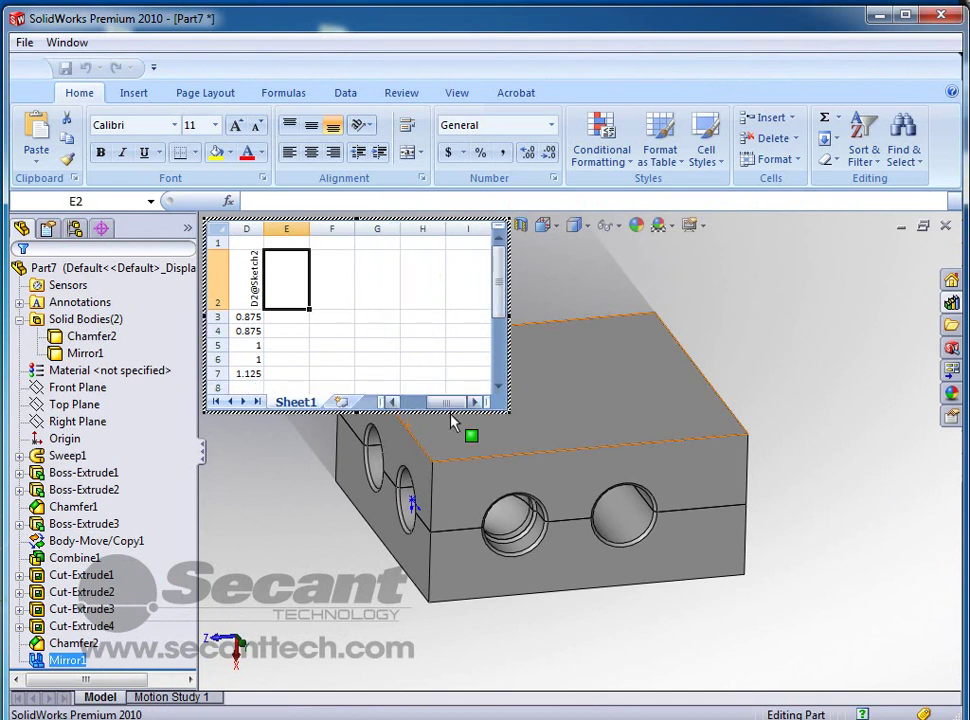
left_click_drag(440, 406, 420, 412)
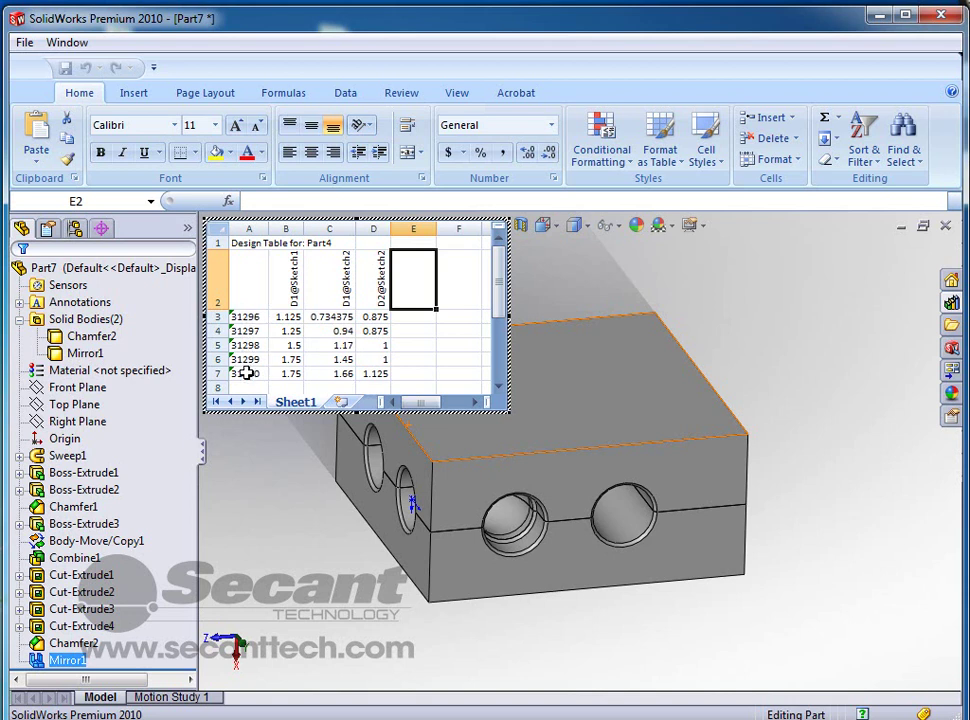
left_click(744, 345)
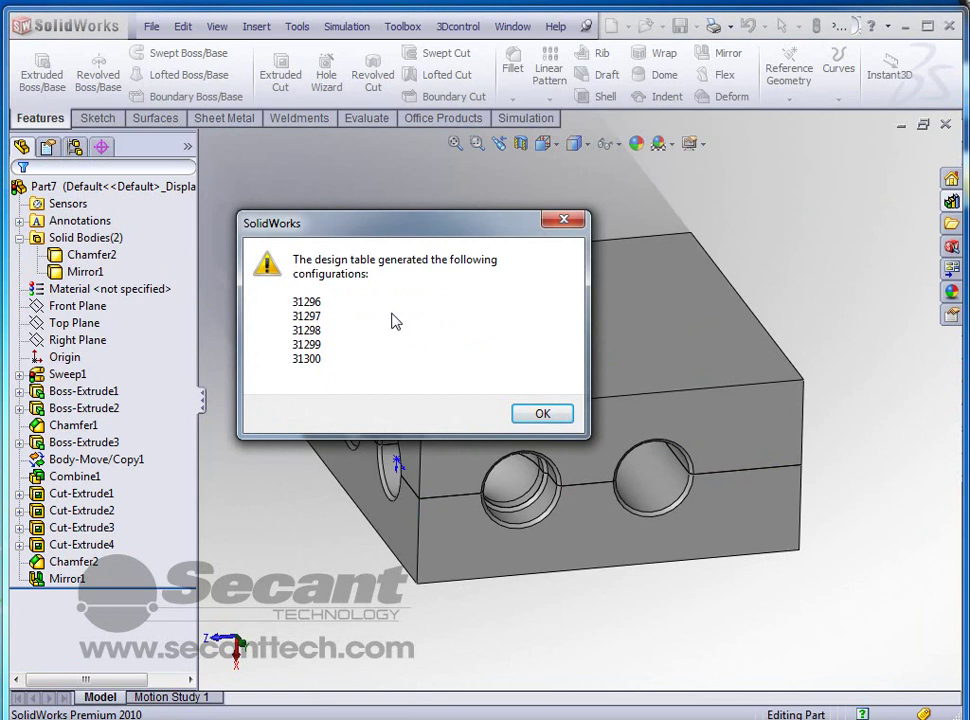
Activate configurations 31296 through 31300 in turn, ending with 31300 active.
left_click(542, 414)
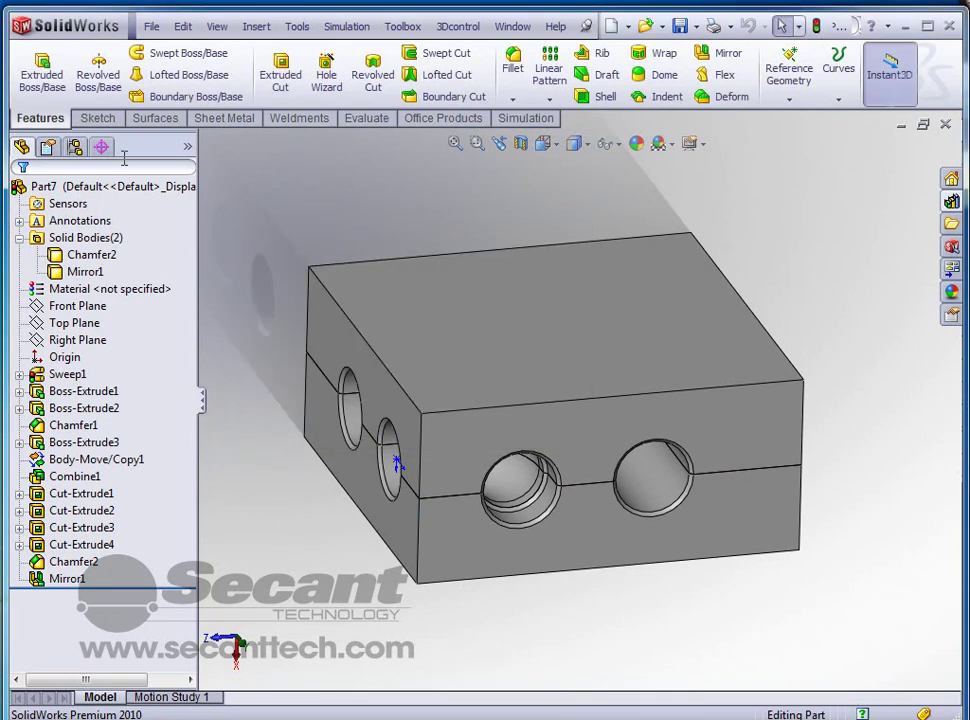
left_click(75, 148)
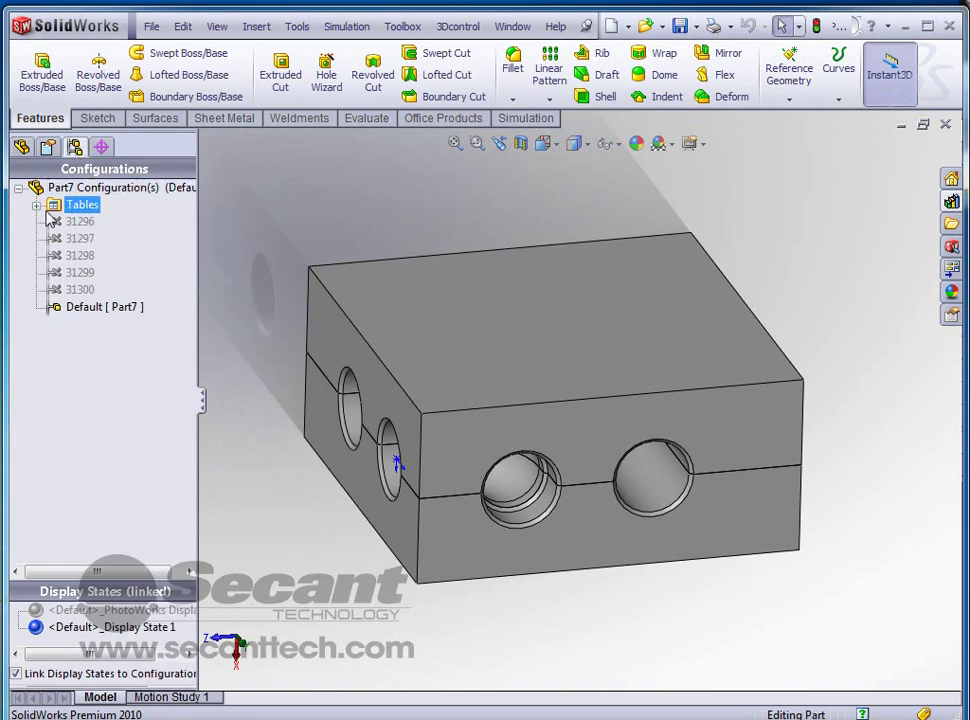
left_click(37, 205)
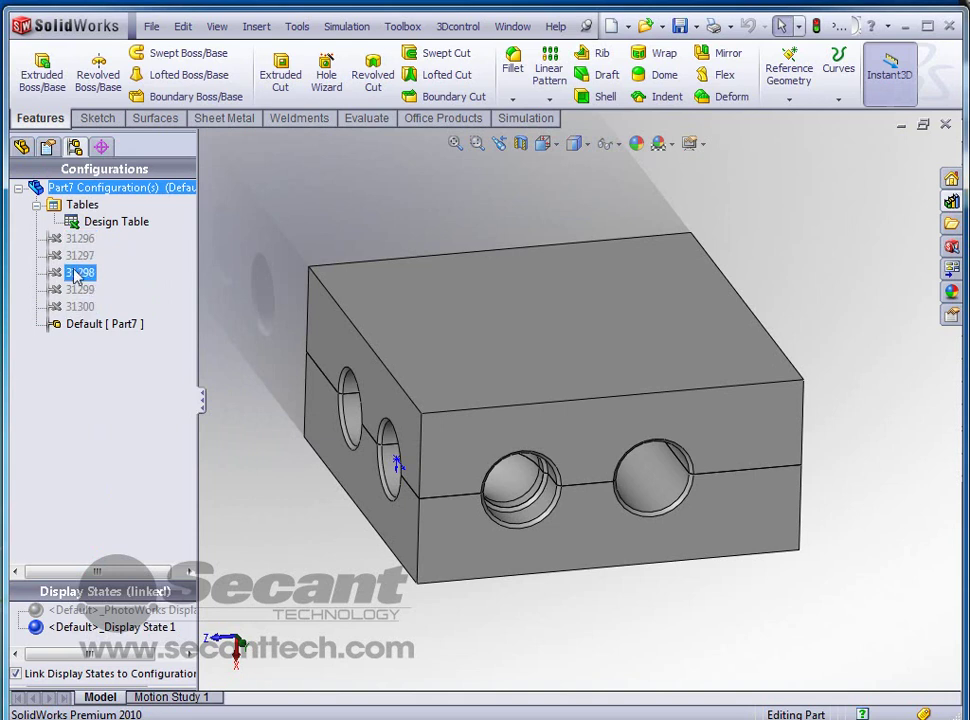
double_click(80, 240)
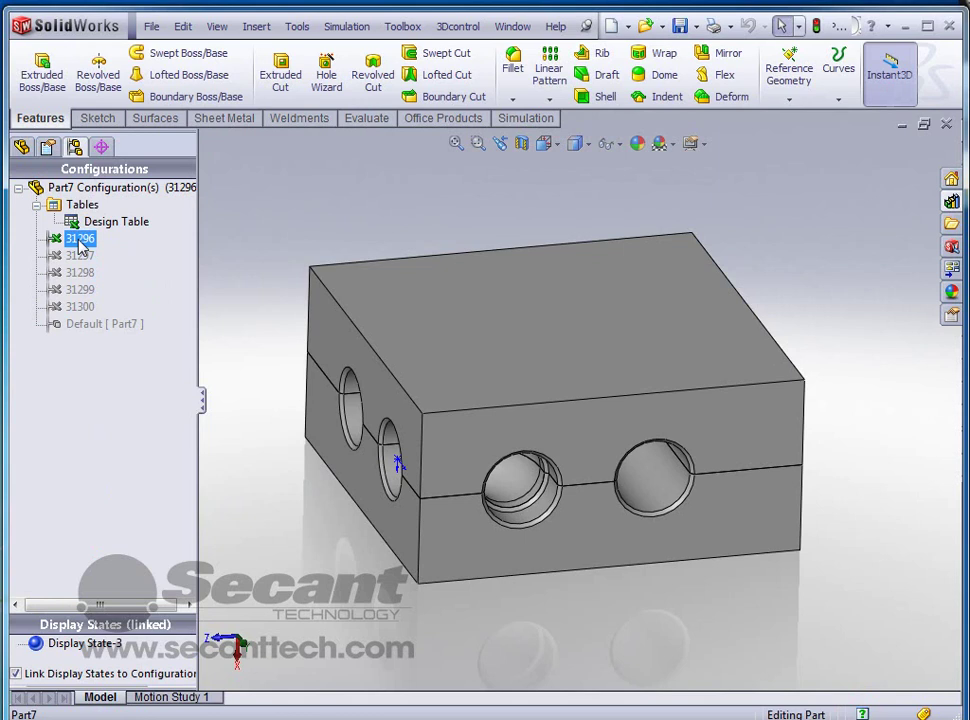
double_click(79, 257)
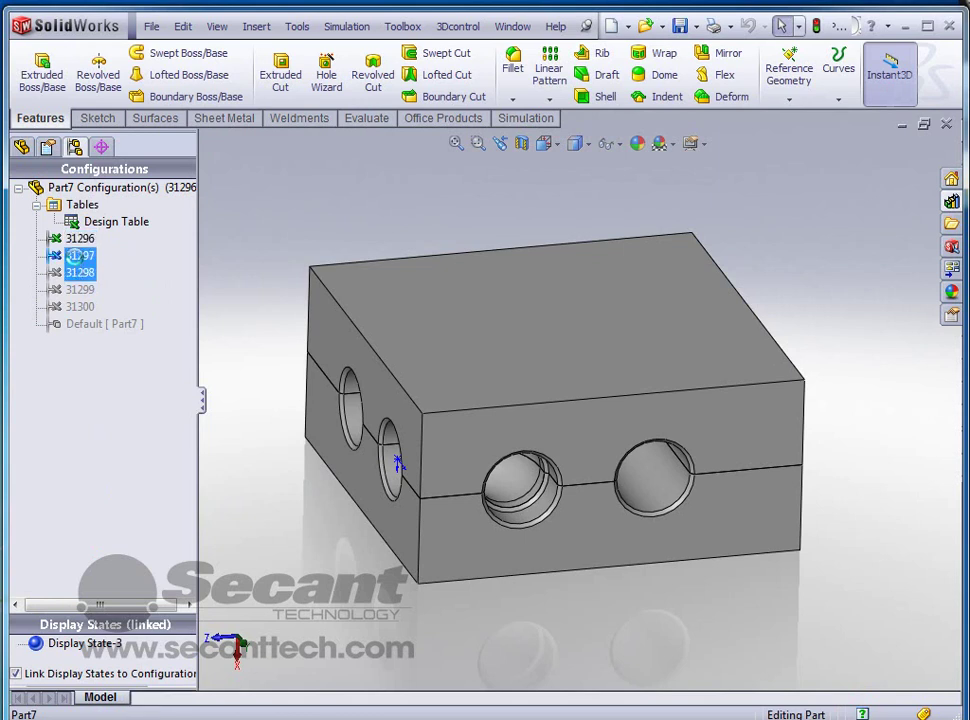
double_click(79, 272)
left_click(79, 289)
double_click(79, 289)
left_click(79, 306)
double_click(79, 306)
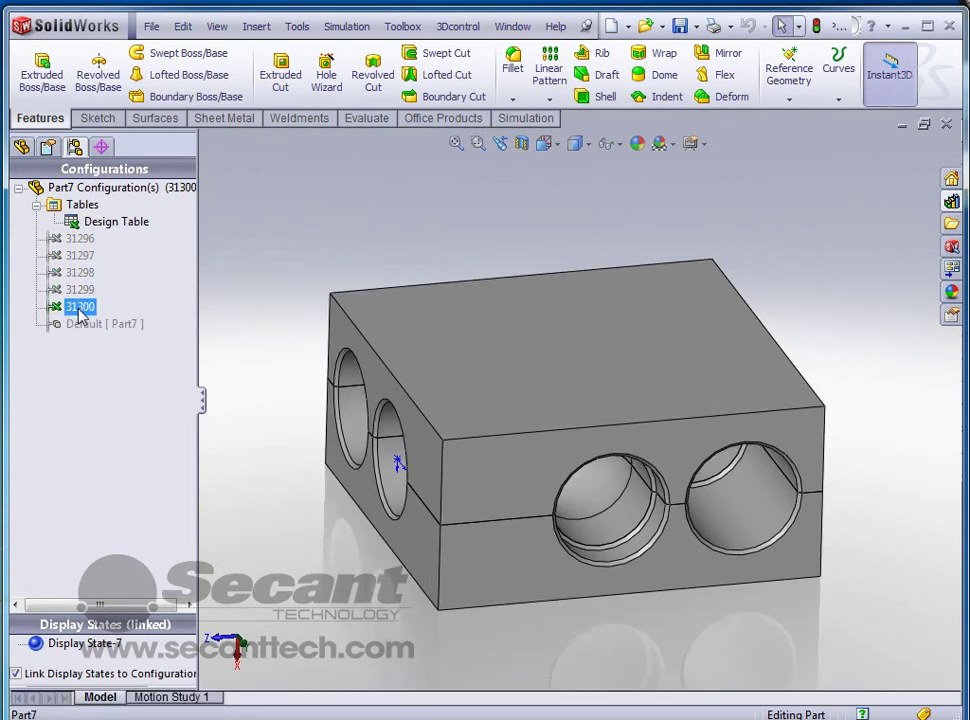
left_click(22, 146)
Hide the Mirror1 top-half body to expose the lower block's elbow cavities.
left_click(20, 238)
left_click(82, 271)
right_click(80, 273)
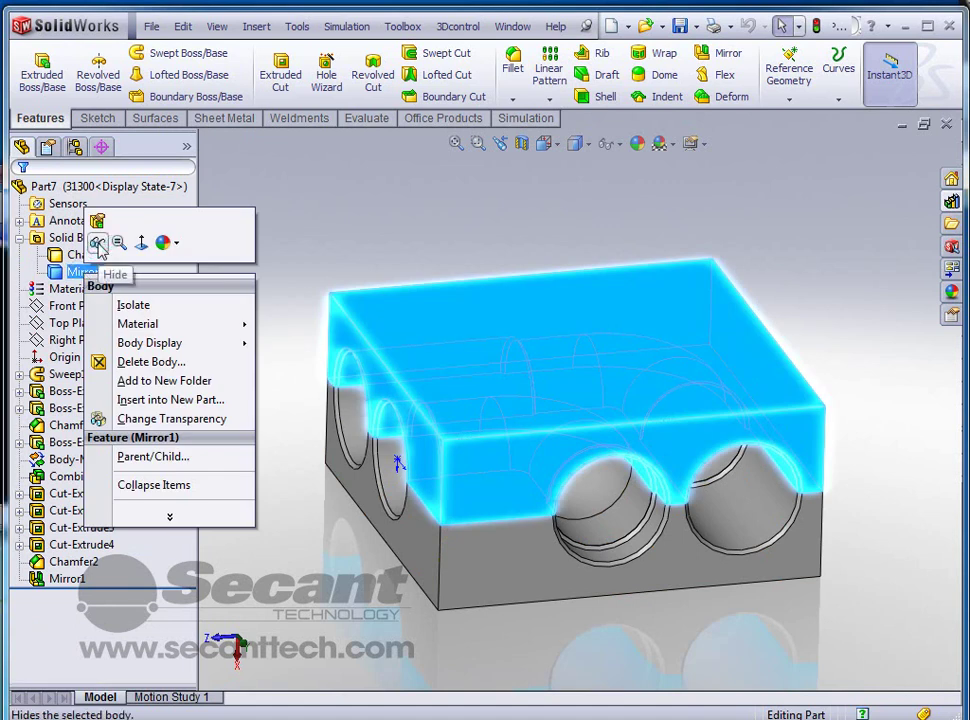
left_click(99, 246)
middle_click_drag(526, 223, 559, 403)
scroll(595, 455, "down", 2)
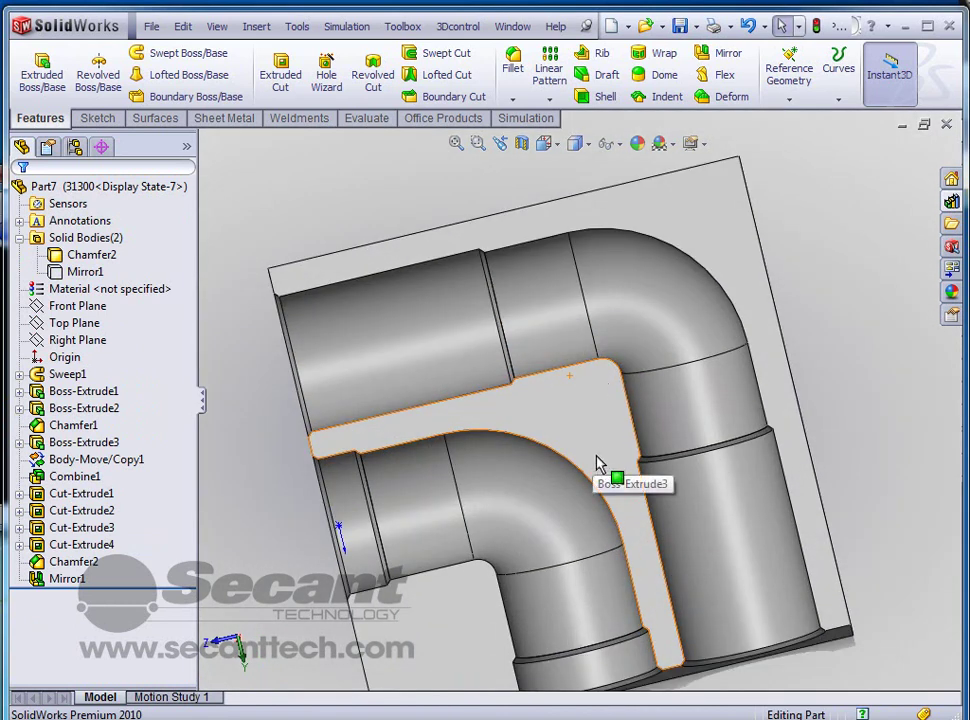
mouse_move(595, 444)
middle_mouse_down()
mouse_move(591, 320)
mouse_move(556, 346)
mouse_move(585, 455)
middle_mouse_up()
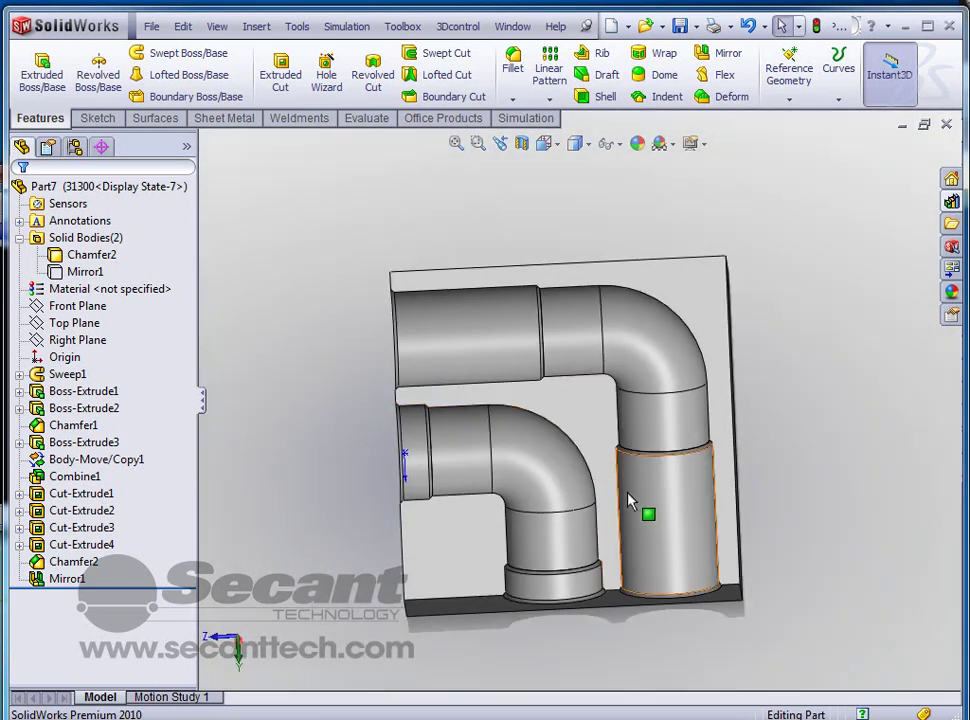
scroll(628, 497, "down", 2)
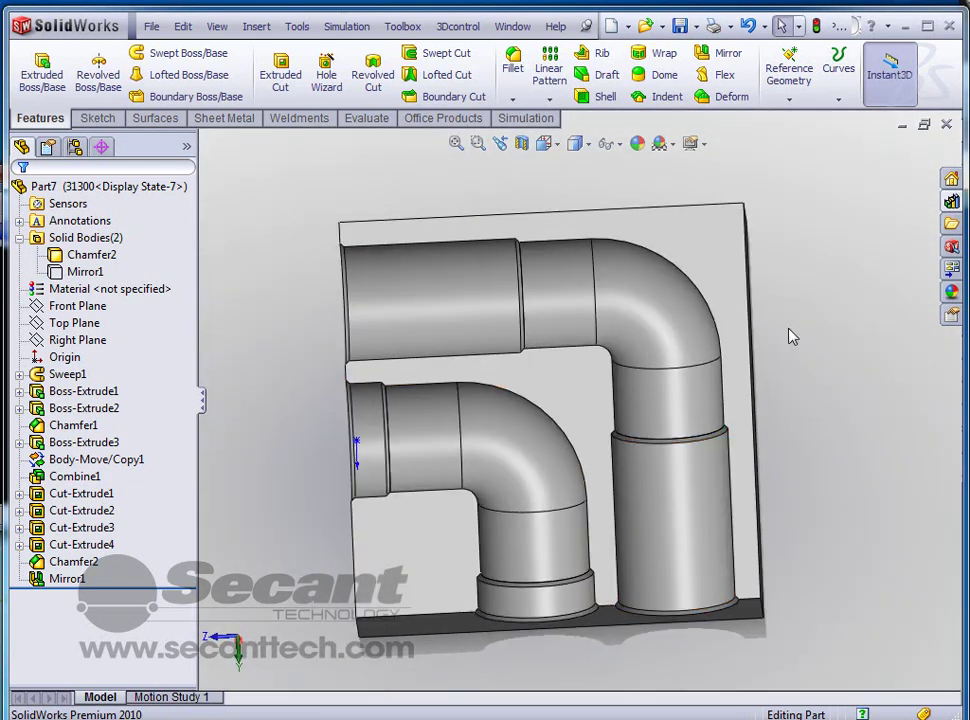